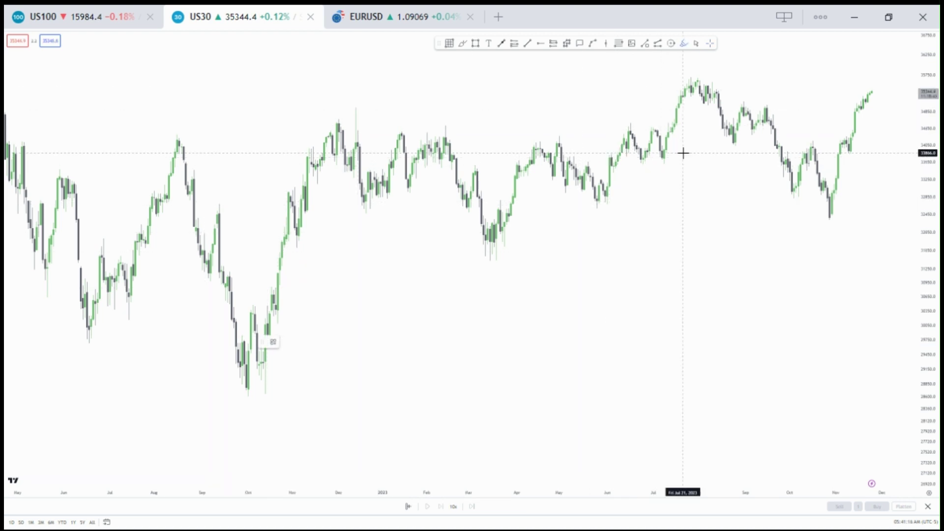
# Mark the August 2022, December 2022 and July 2023 swing highs and the October, November, March and May swing lows with blue dots.
pyautogui.click(177, 137)
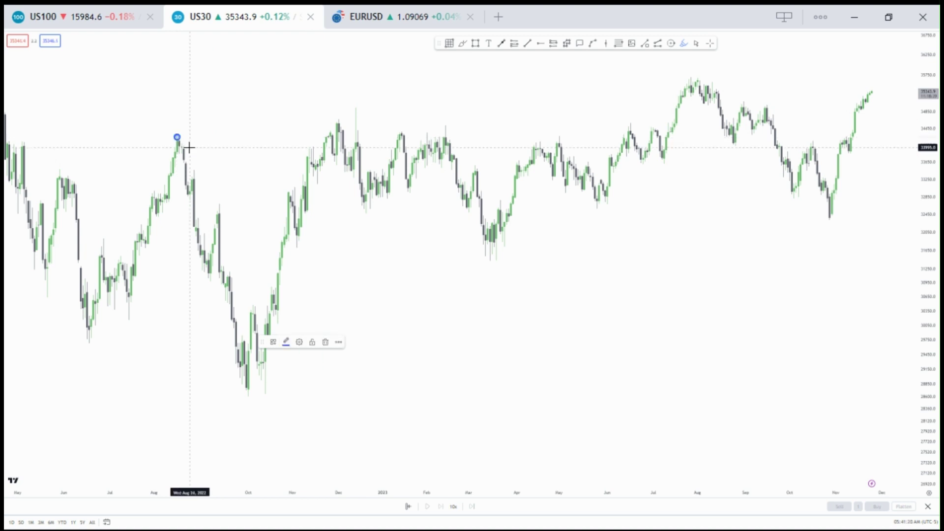
pyautogui.click(246, 395)
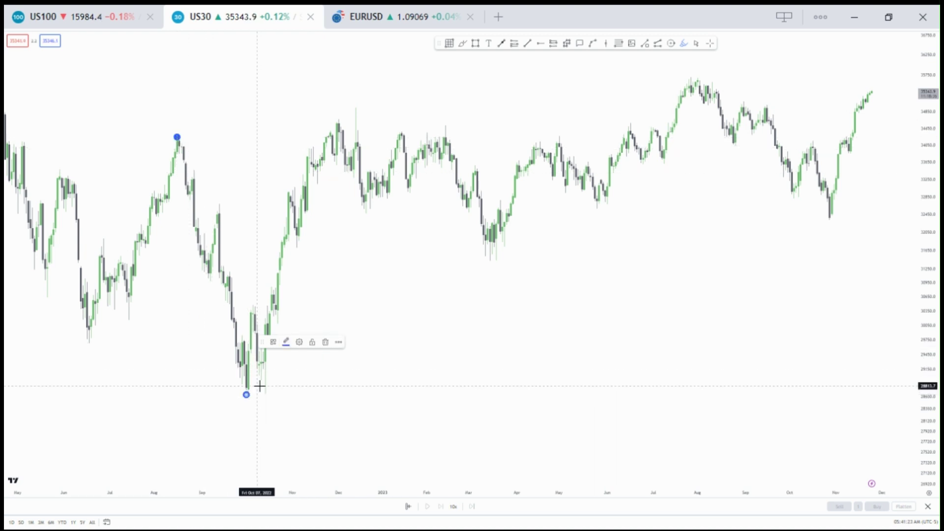
pyautogui.click(296, 246)
pyautogui.click(355, 108)
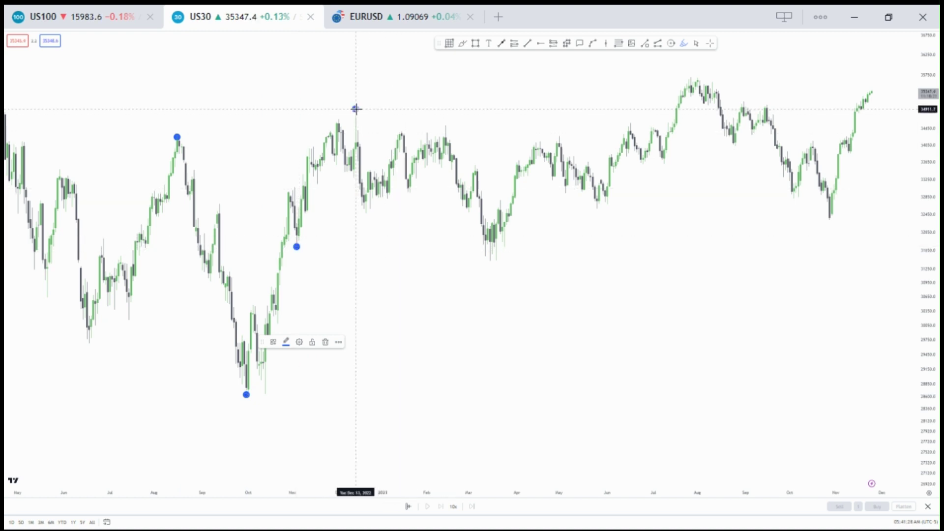
pyautogui.click(596, 209)
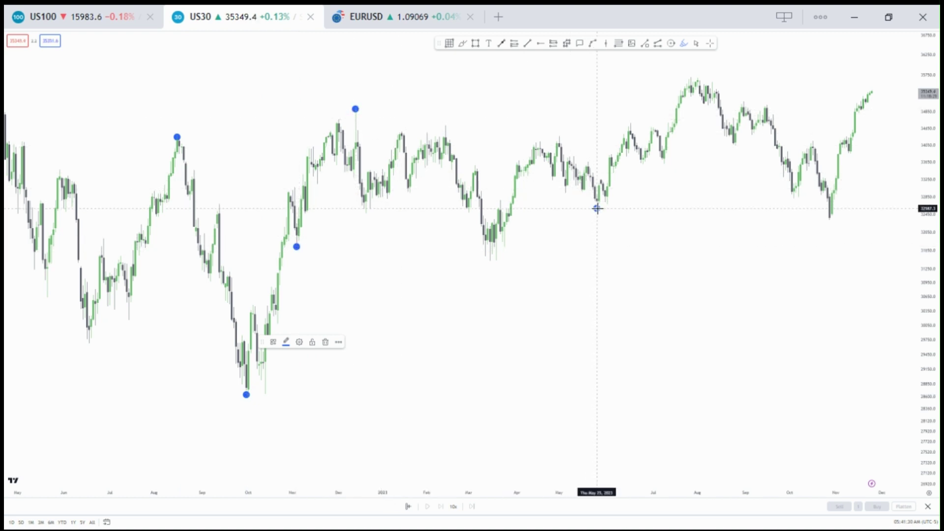
pyautogui.click(490, 261)
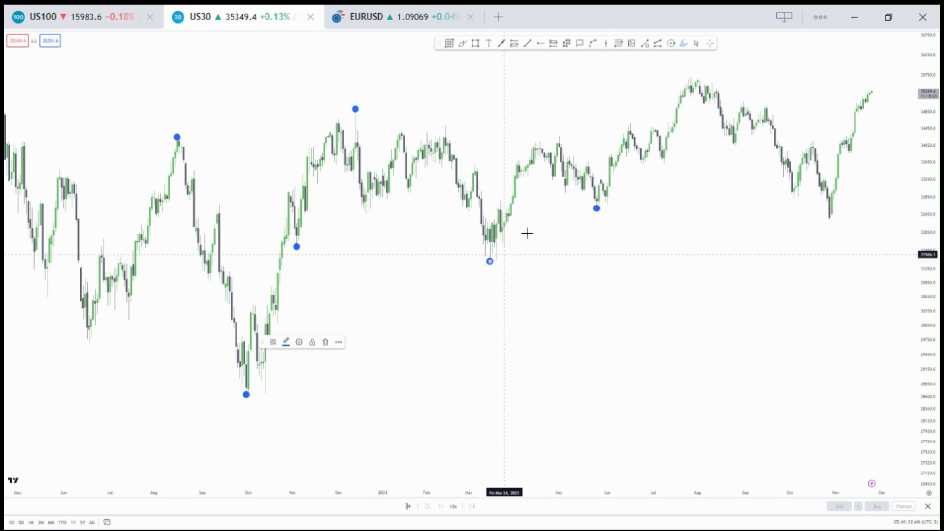
pyautogui.click(689, 75)
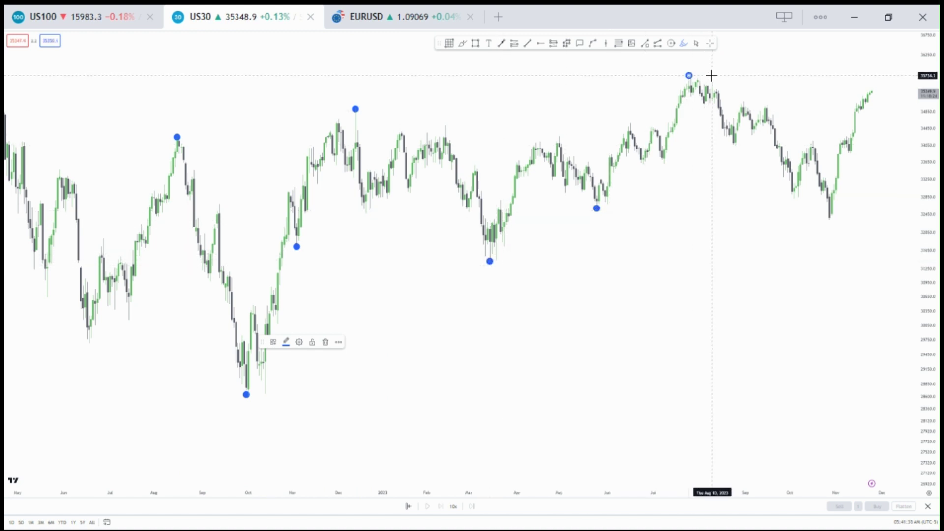
pyautogui.click(680, 219)
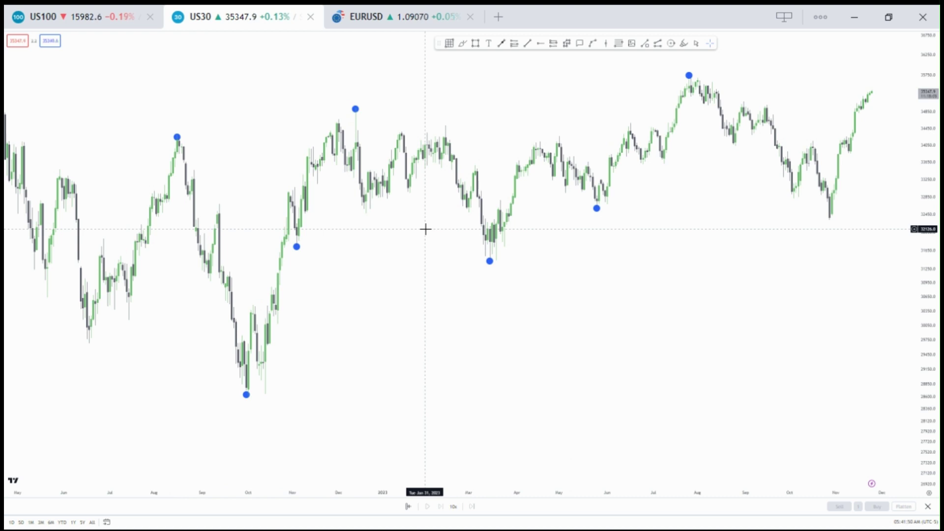
# Draw a horizontal trend line from the August 16, 2022 swing high across to February 1, 2023.
pyautogui.click(527, 44)
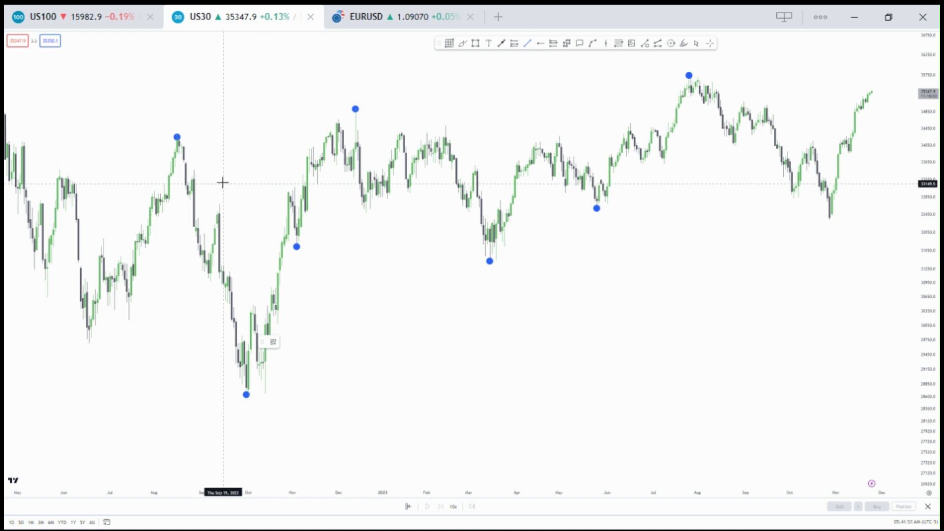
pyautogui.click(177, 137)
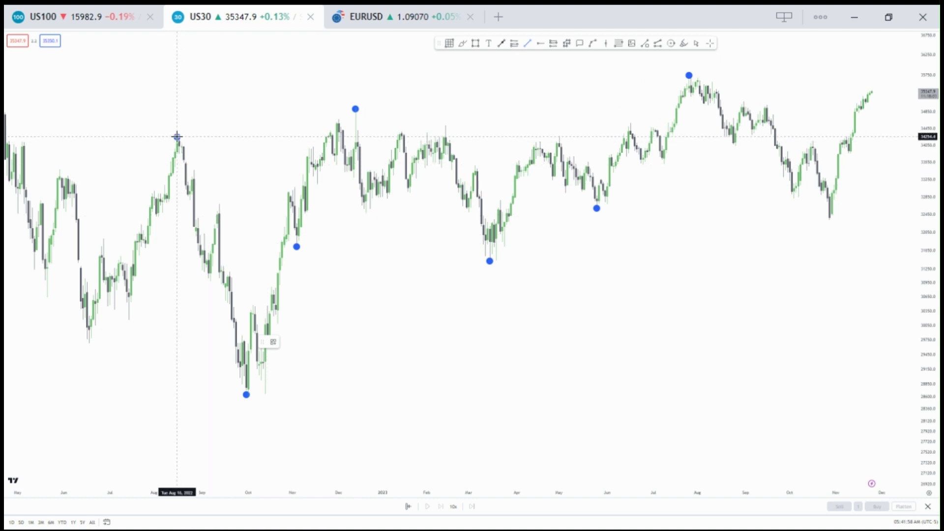
pyautogui.click(427, 137)
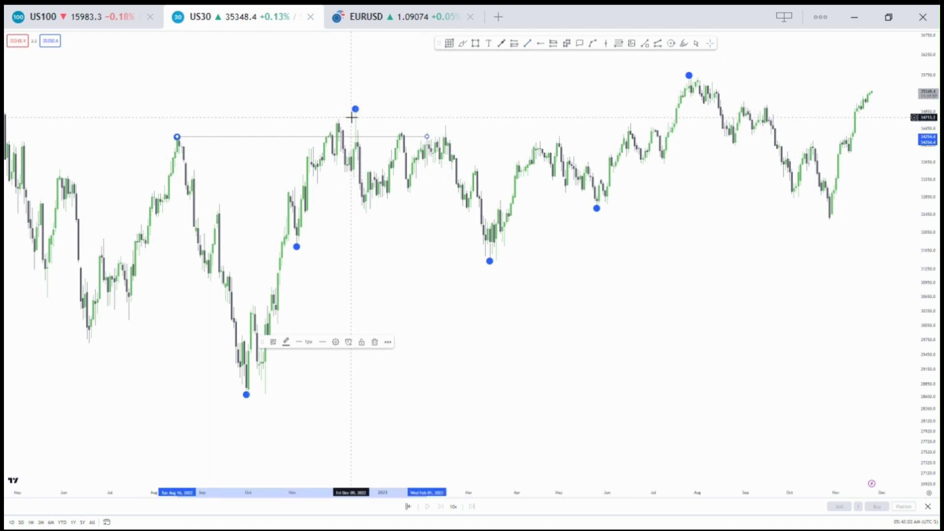
pyautogui.click(351, 118)
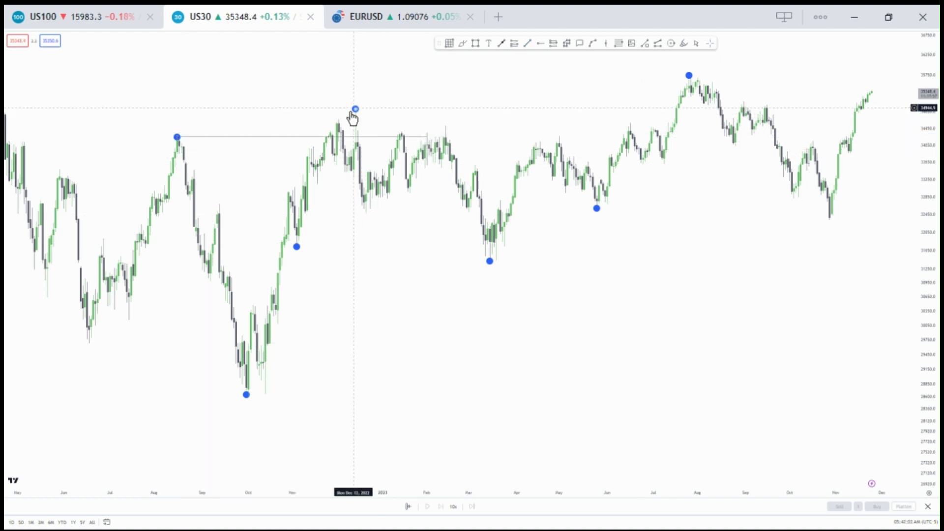
# Draw a horizontal trend line from the November 3, 2022 swing low to just past the March 2023 low.
pyautogui.click(527, 44)
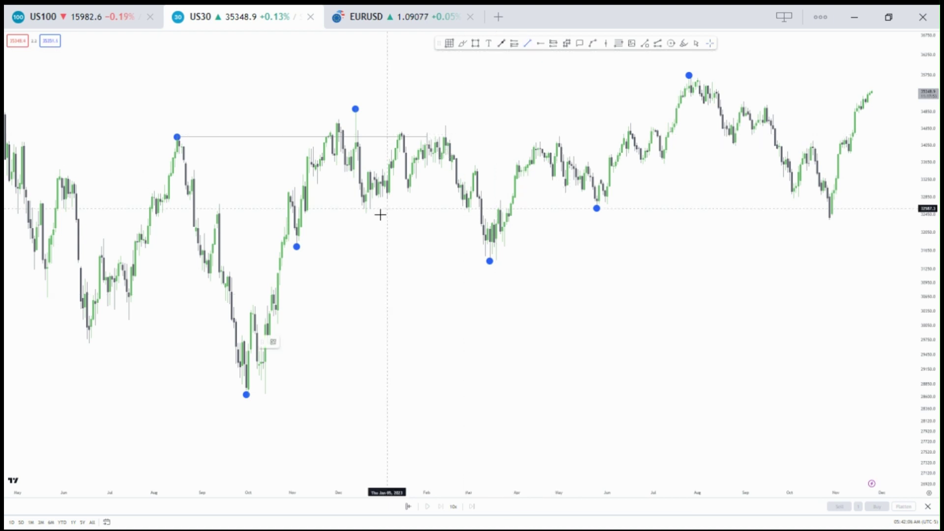
pyautogui.click(296, 246)
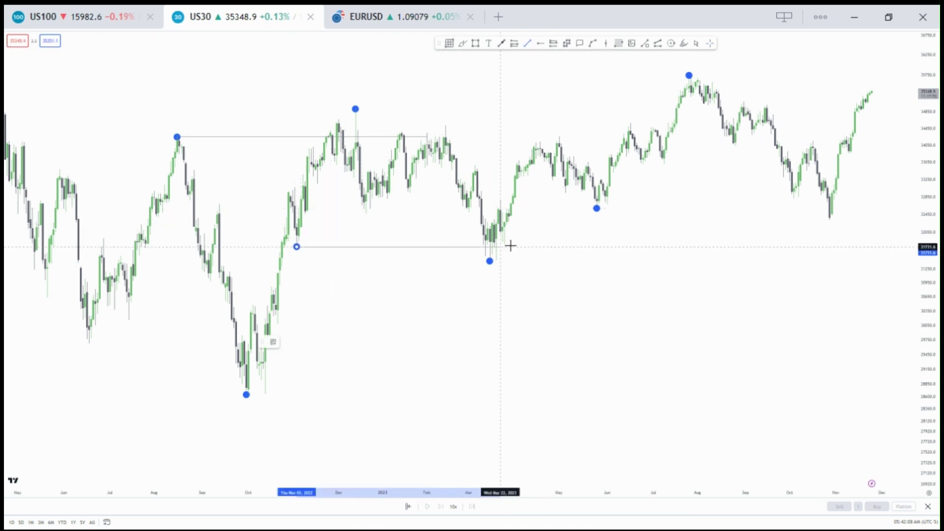
pyautogui.click(523, 246)
pyautogui.click(472, 249)
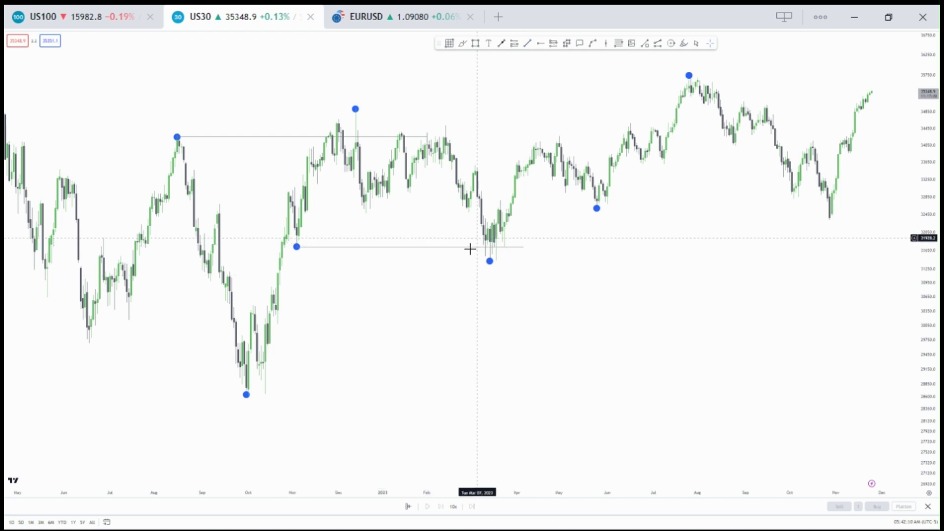
pyautogui.click(671, 43)
pyautogui.click(487, 254)
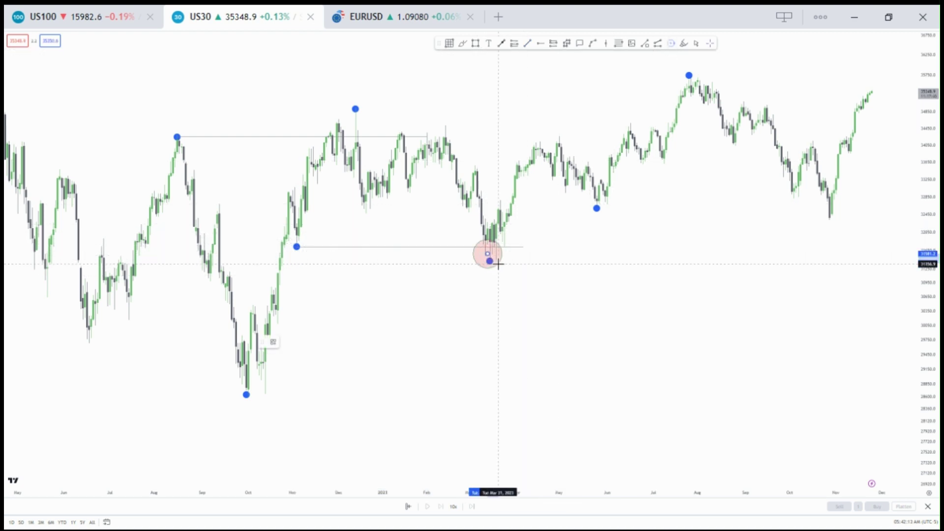
pyautogui.click(498, 264)
pyautogui.click(361, 342)
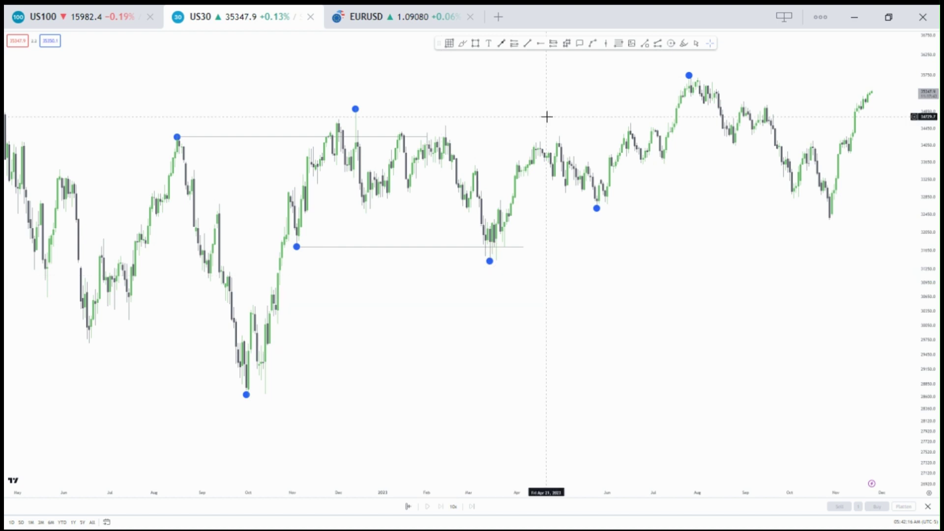
# Draw a horizontal trend line from the late July 2023 swing high to just beyond the latest candle.
pyautogui.click(528, 43)
pyautogui.click(689, 75)
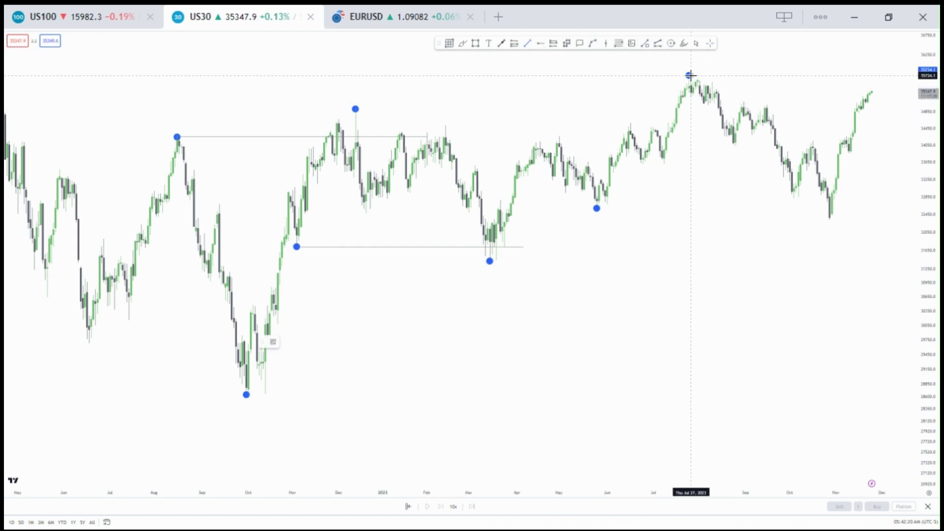
pyautogui.click(881, 76)
pyautogui.hscroll(1, 836, 95)
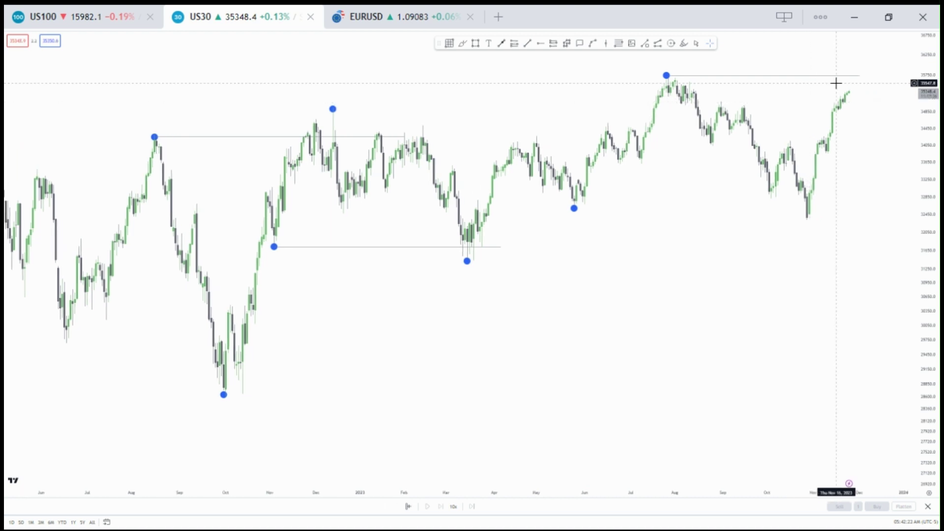
# Draw a horizontal trend line from the May 25, 2023 swing low to just past the October 2023 low.
pyautogui.click(526, 43)
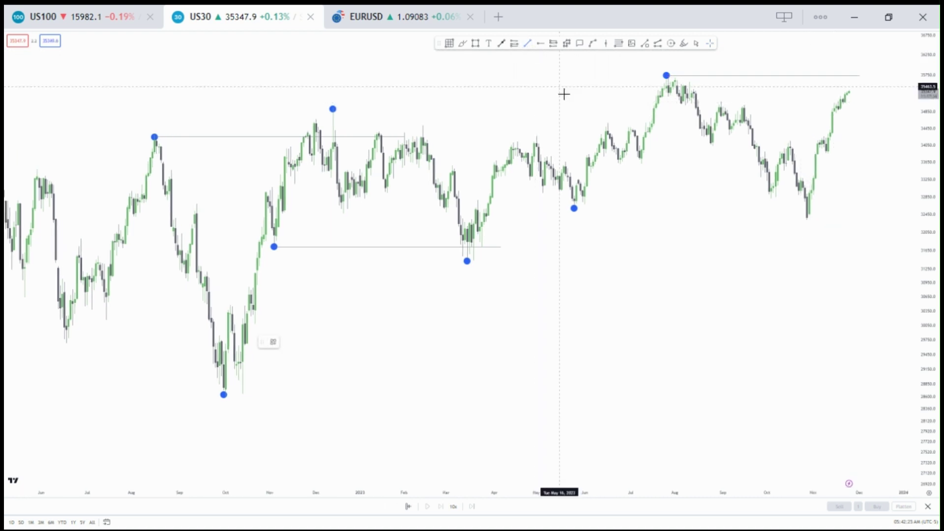
pyautogui.click(574, 208)
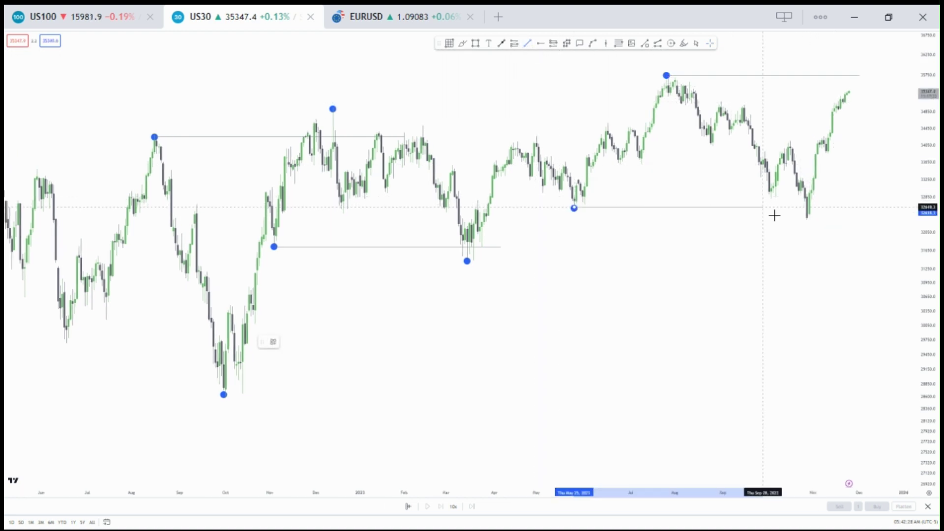
pyautogui.click(819, 212)
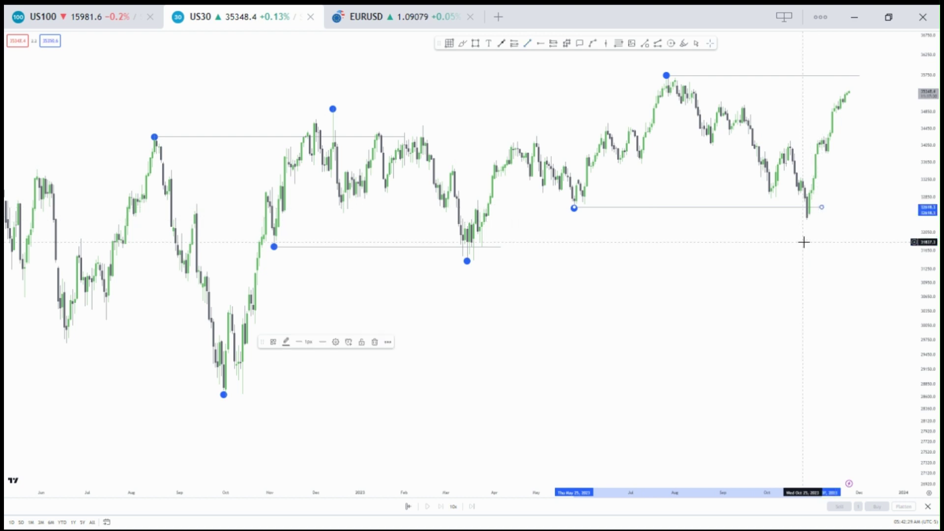
# Draw a small circle around the late October 2023 low that dips below the May low's trend line.
pyautogui.click(671, 44)
pyautogui.click(809, 215)
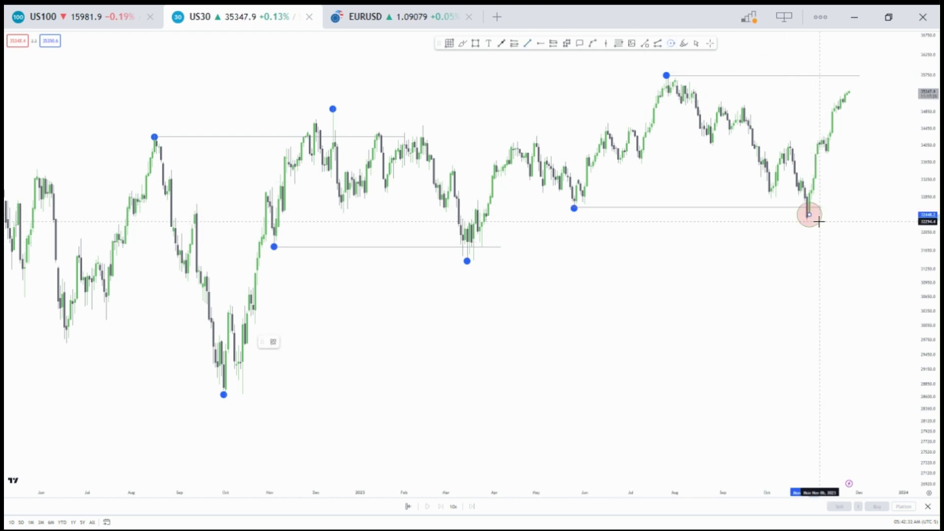
pyautogui.click(819, 221)
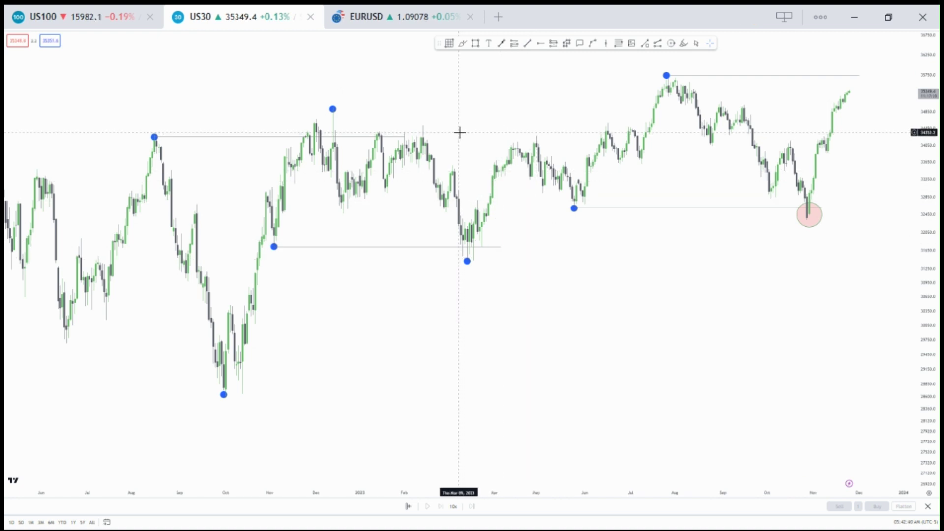
# Draw circles around the swing lows of early October 2022 and March 2023.
pyautogui.click(671, 44)
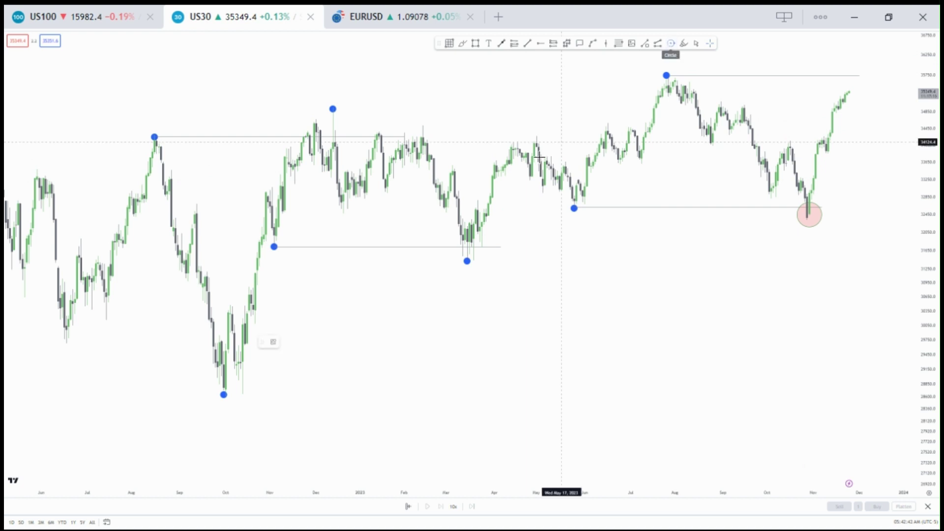
pyautogui.click(224, 394)
pyautogui.click(238, 404)
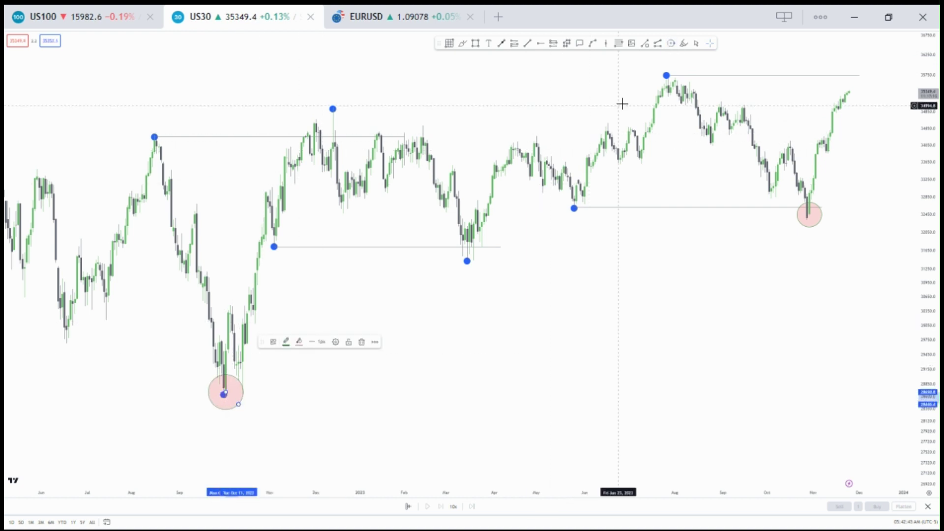
pyautogui.click(671, 44)
pyautogui.click(468, 261)
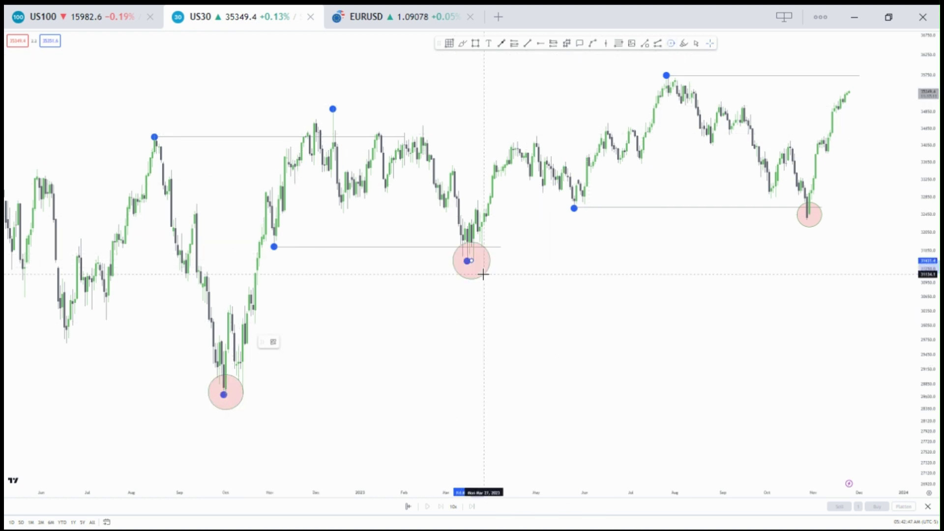
pyautogui.click(478, 267)
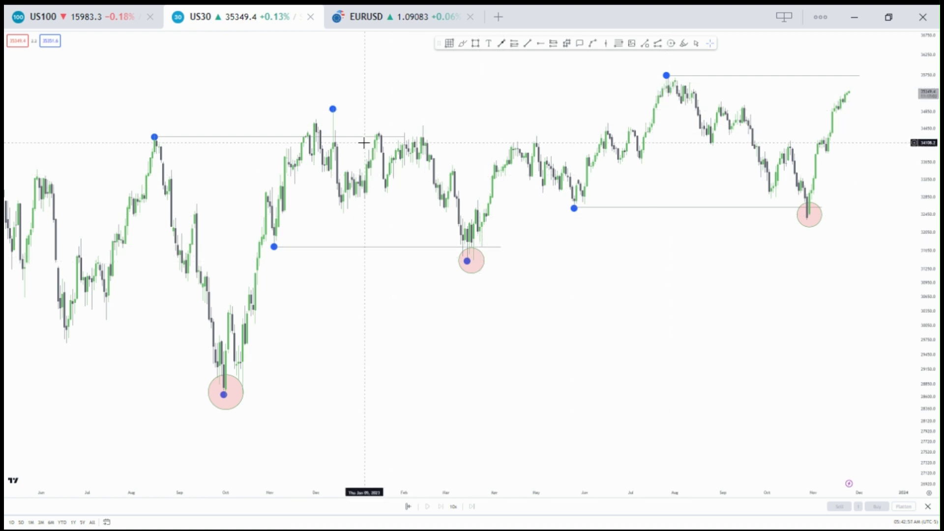
# Delete the circle around the October 2022 swing low.
pyautogui.click(243, 399)
pyautogui.click(362, 341)
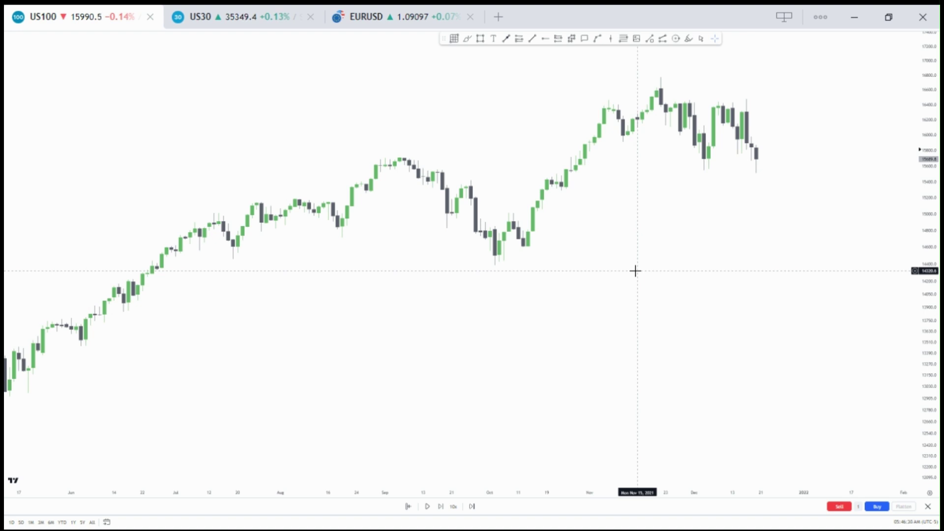
# On the US100 chart, draw a horizontal trend line from the November 22, 2021 candle's body top into early January 2022.
pyautogui.scroll(5, 635, 270)
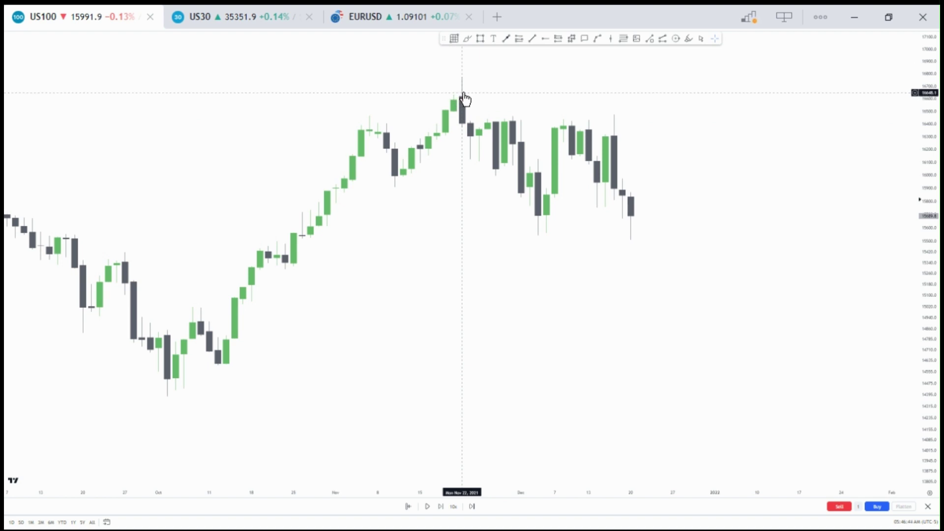
pyautogui.click(532, 38)
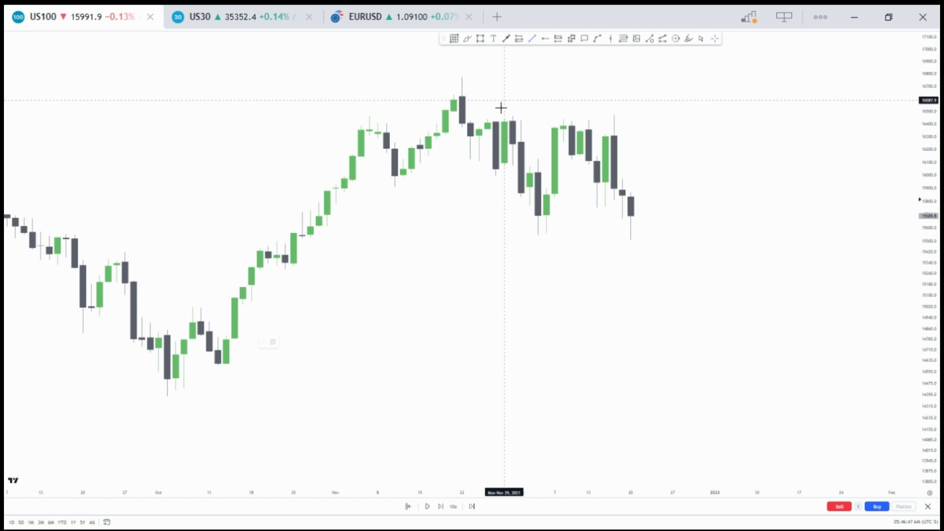
pyautogui.click(462, 95)
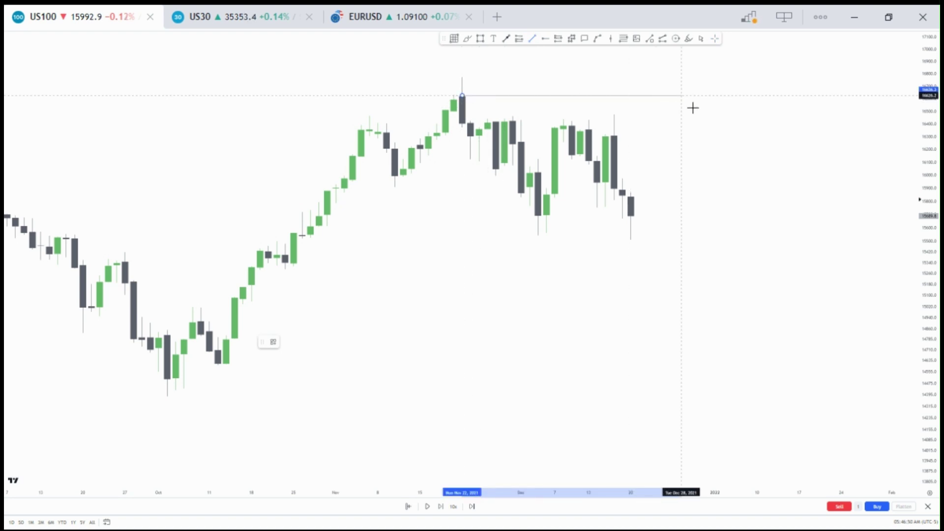
pyautogui.click(746, 112)
# Play the US100 bar replay forward from December 20, 2021 and pause it in early February 2022.
pyautogui.scroll(-2, 725, 157)
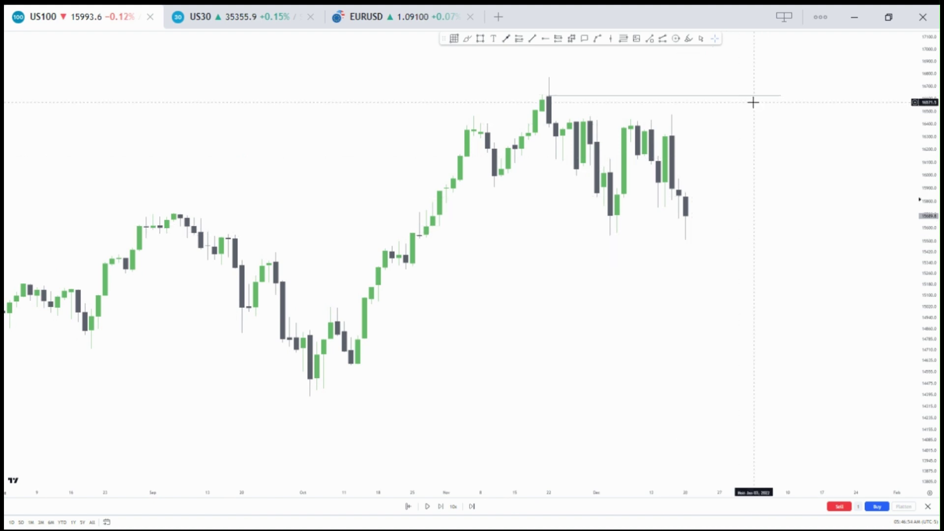
pyautogui.moveTo(759, 142); pyautogui.dragTo(683, 175)
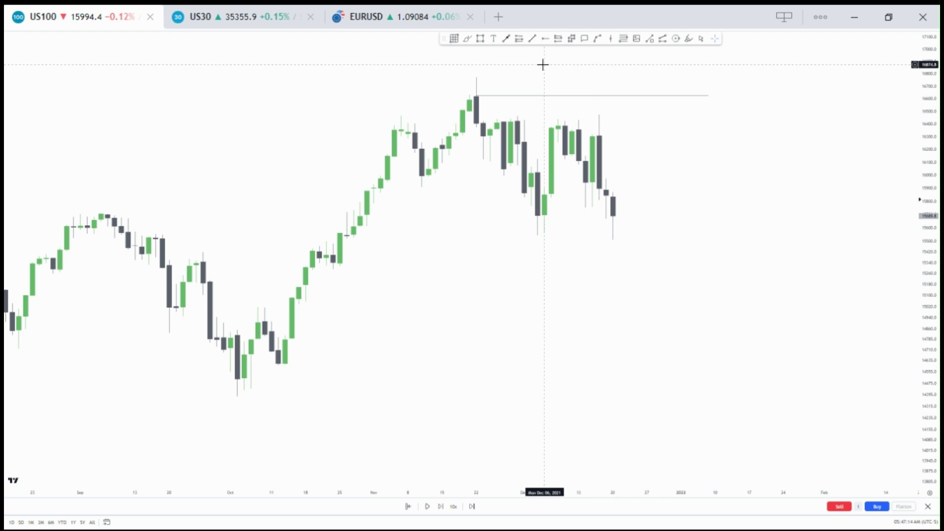
pyautogui.click(428, 506)
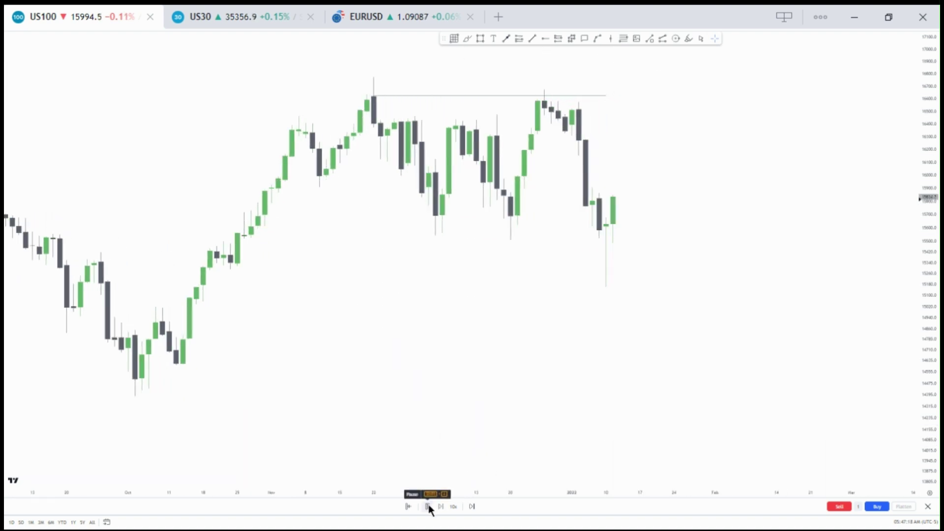
pyautogui.click(428, 506)
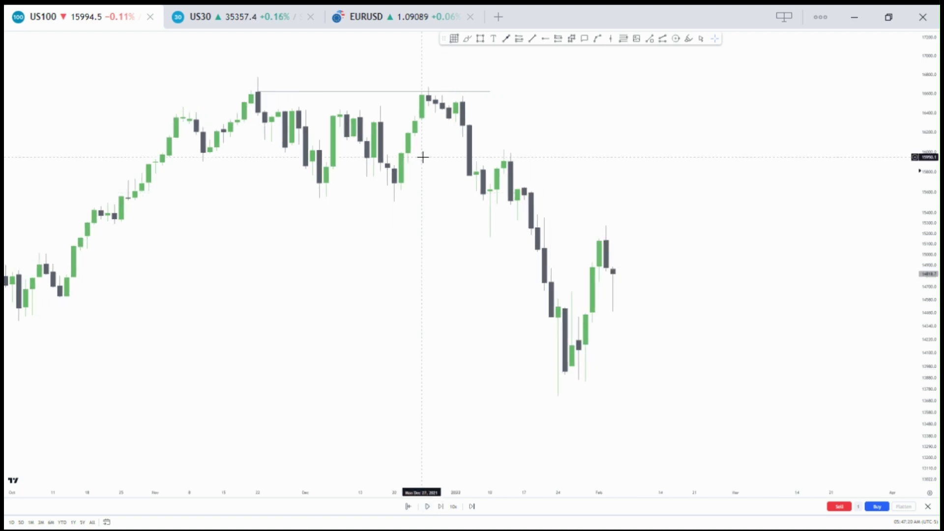
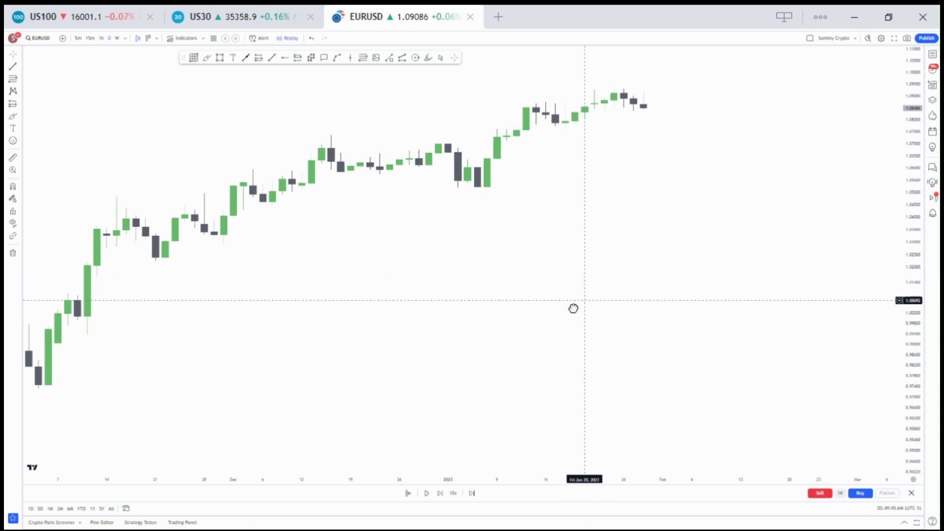
# On the EURUSD chart, draw a horizontal trend line from the December 22, 2022 candle's low to December 30, 2022.
pyautogui.click(273, 58)
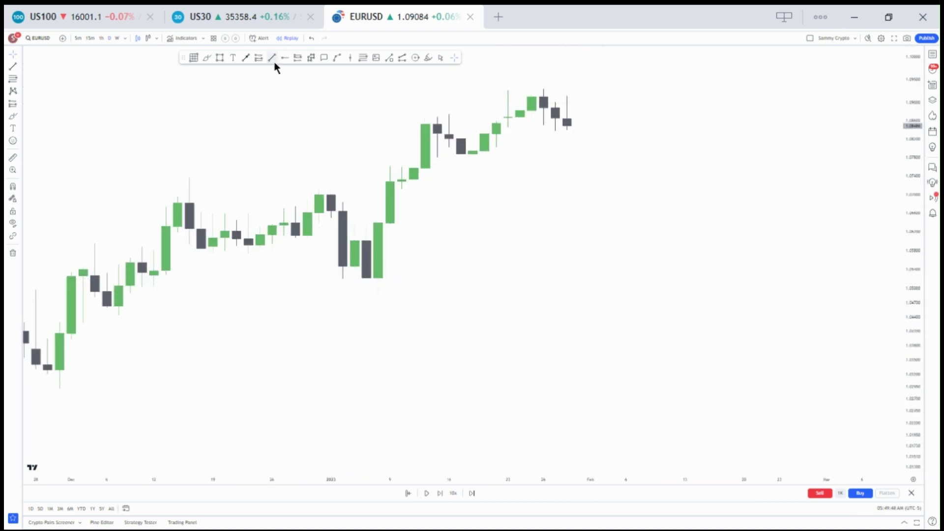
pyautogui.click(249, 253)
pyautogui.click(320, 260)
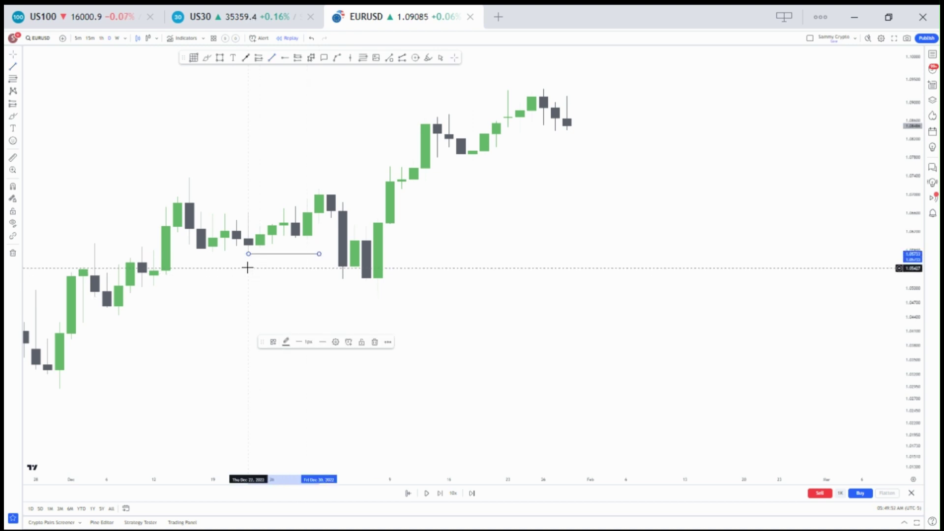
pyautogui.click(301, 274)
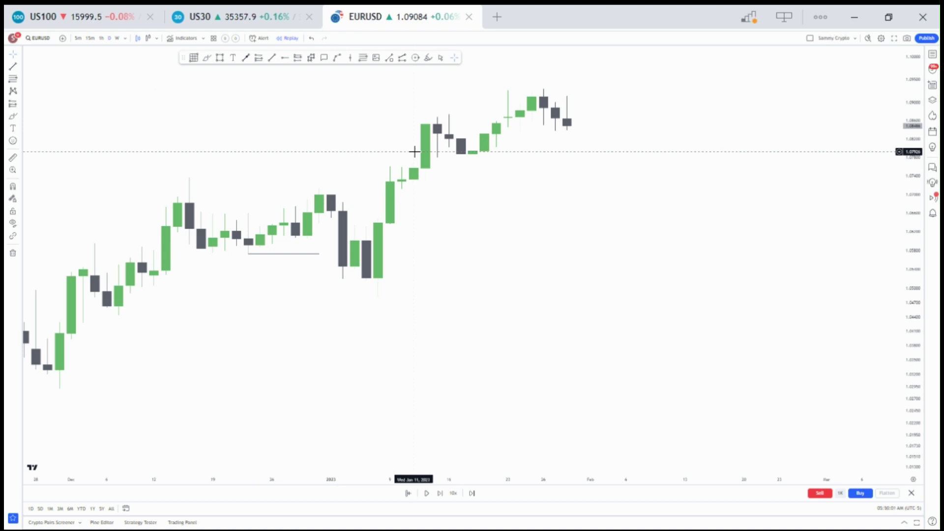
# Draw a zone rectangle from the January 5, 2023 candle to February 8, 2023 and fill it red.
pyautogui.click(219, 57)
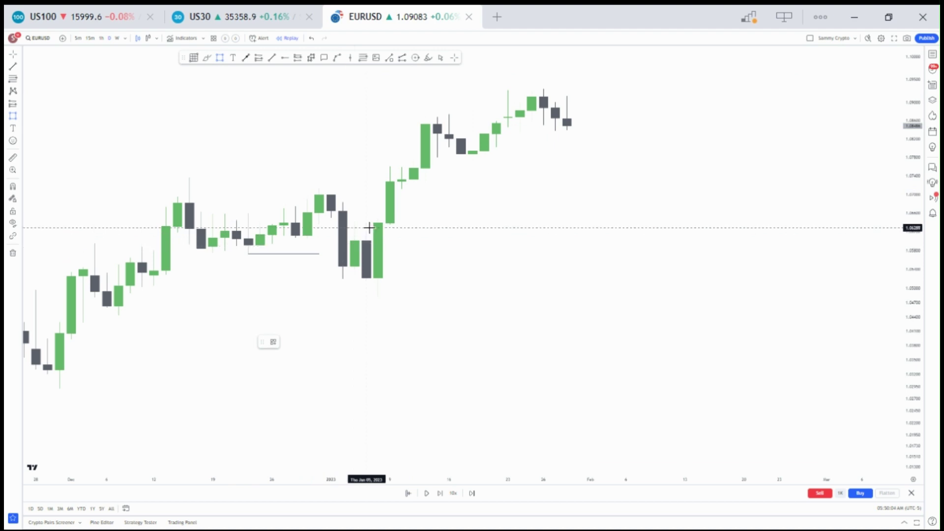
pyautogui.moveTo(367, 227)
pyautogui.mouseDown()
pyautogui.moveTo(402, 279)
pyautogui.moveTo(570, 254)
pyautogui.moveTo(650, 263)
pyautogui.mouseUp()
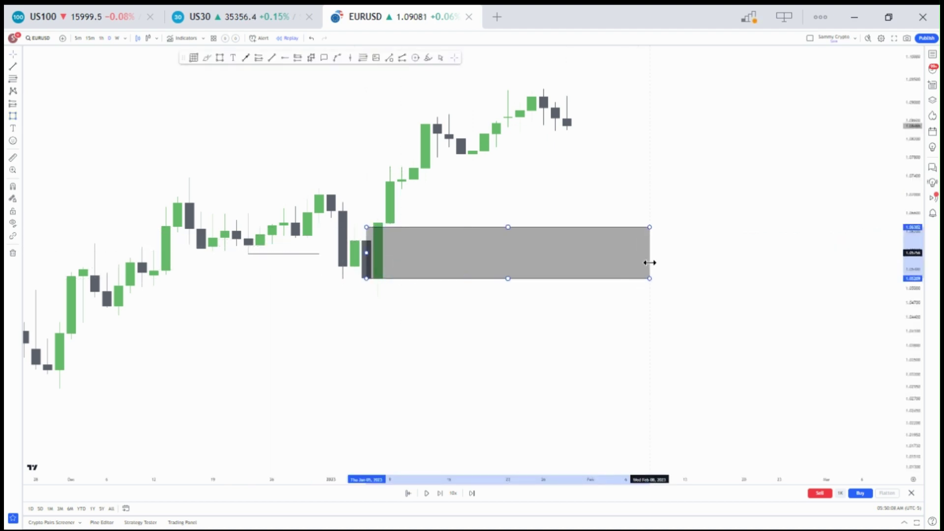
pyautogui.click(299, 341)
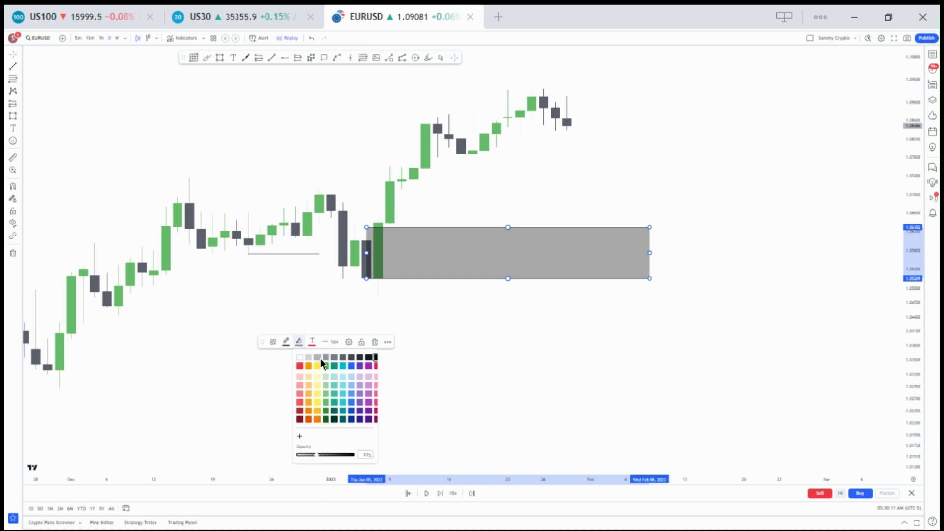
pyautogui.click(299, 366)
pyautogui.click(515, 358)
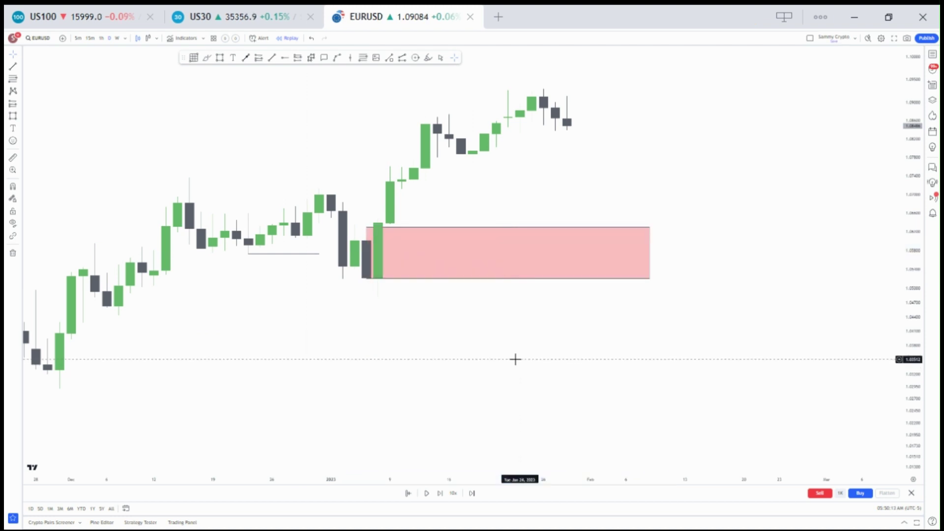
# Play the EURUSD bar replay forward from late January 2023 and pause it in early March 2023.
pyautogui.scroll(-3, 514, 359)
pyautogui.moveTo(514, 358); pyautogui.dragTo(517, 329)
pyautogui.scroll(4, 522, 327)
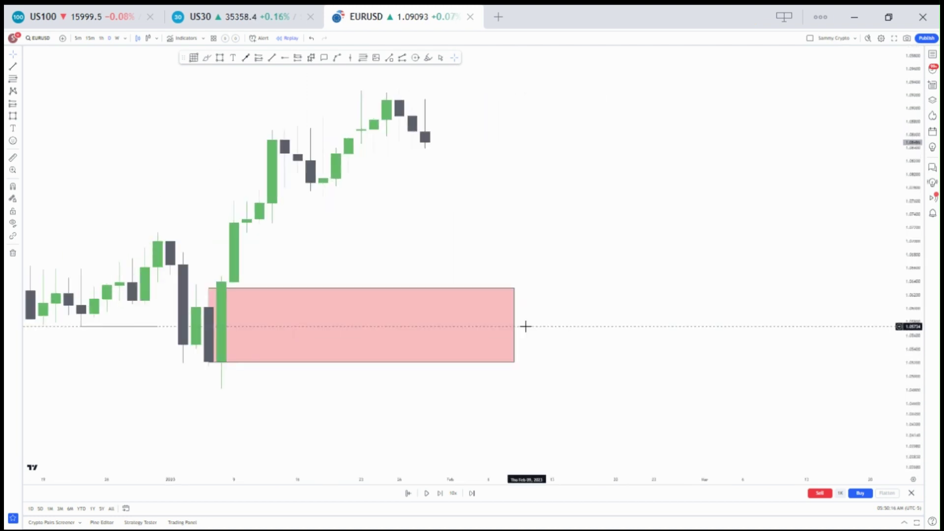
pyautogui.scroll(-4, 682, 310)
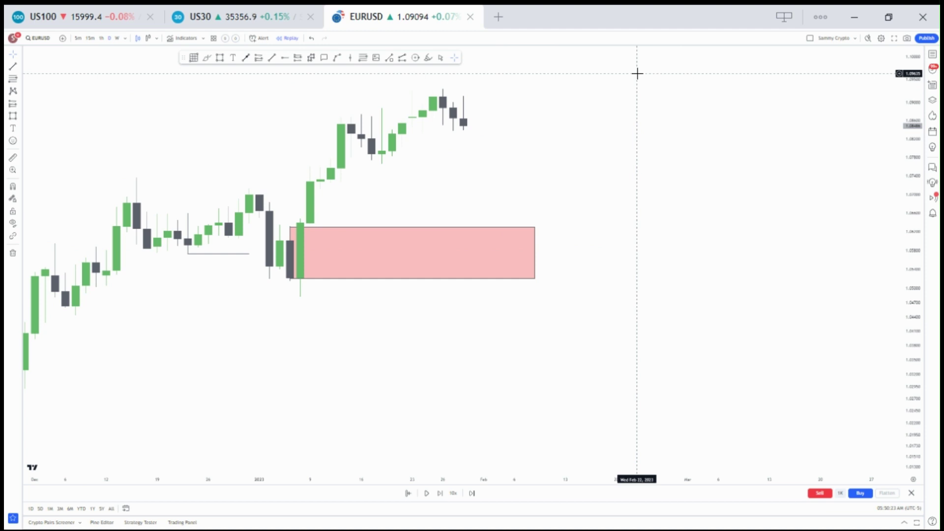
pyautogui.click(427, 493)
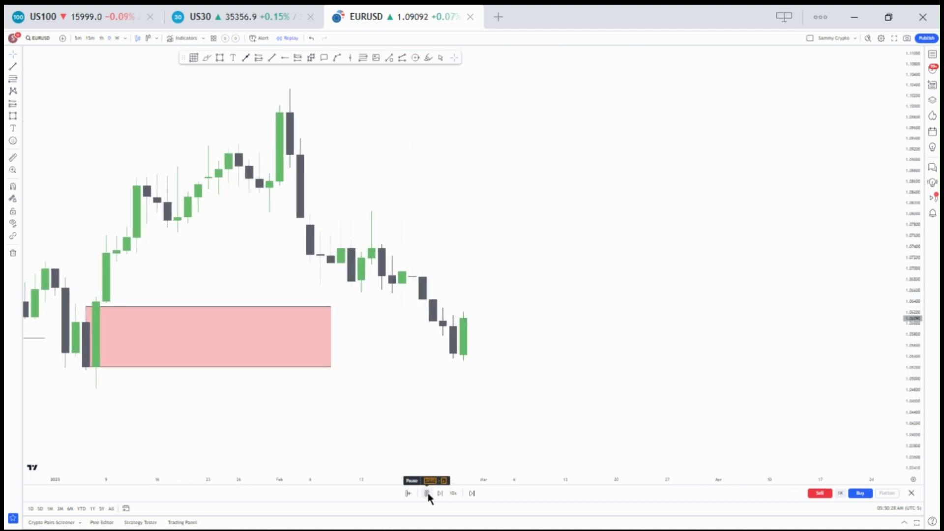
pyautogui.click(426, 493)
# Extend the red zone rectangle's end to about March 10, 2023.
pyautogui.moveTo(259, 336); pyautogui.dragTo(485, 337)
pyautogui.click(537, 337)
pyautogui.scroll(-1, 207, 314)
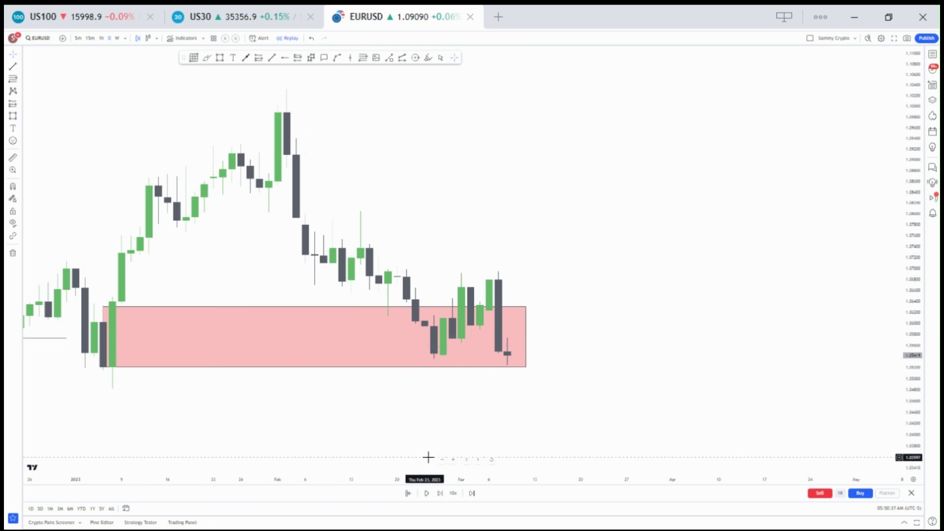
# Continue the EURUSD bar replay from early March and pause it in late May 2023.
pyautogui.click(427, 493)
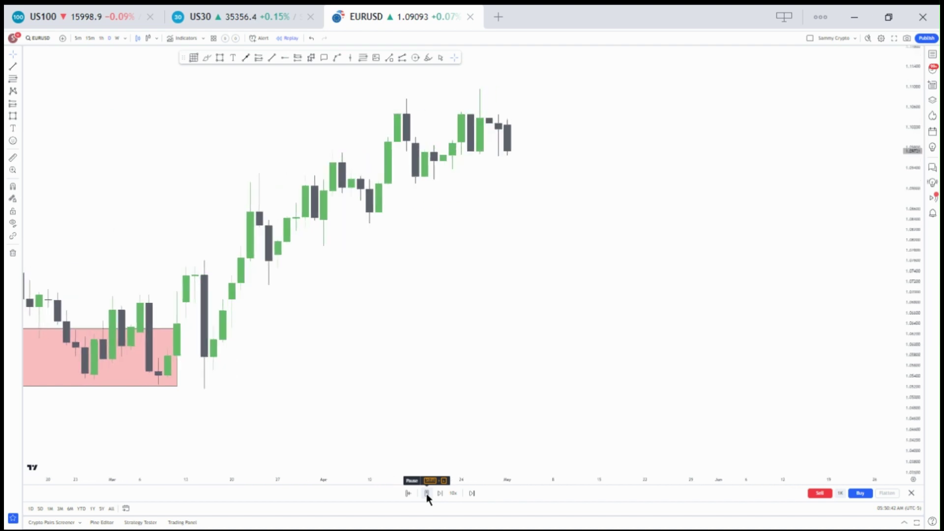
pyautogui.click(427, 493)
pyautogui.scroll(-5, 420, 320)
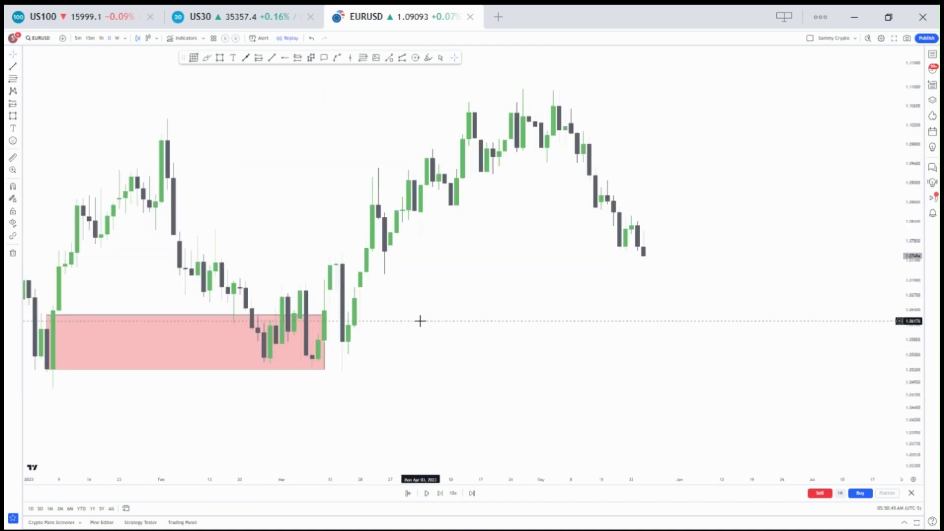
# Draw a horizontal trend line from the early February 2023 swing high to about April 10, 2023.
pyautogui.click(272, 57)
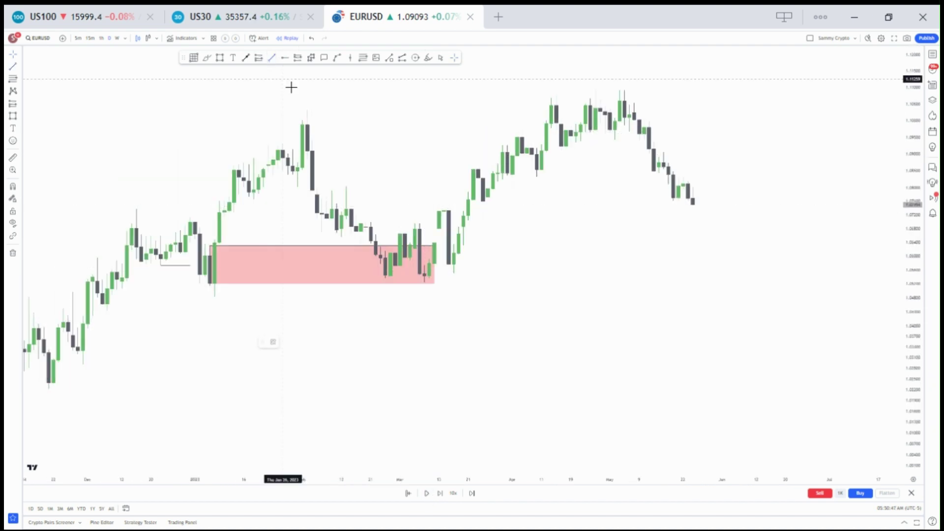
pyautogui.click(310, 108)
pyautogui.click(536, 109)
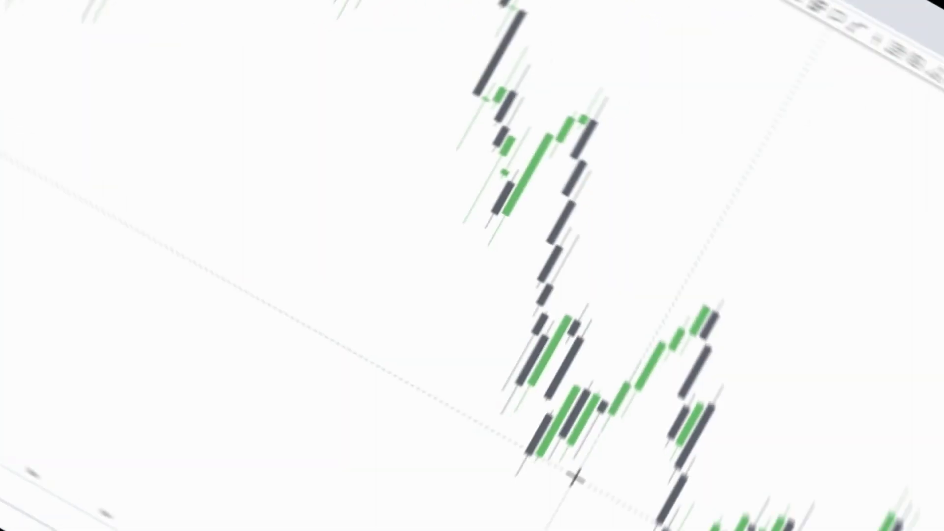
# On the US100 chart, draw a horizontal trend line from the May 29, 2023 candle's low to October 9, 2023.
pyautogui.moveTo(711, 223); pyautogui.dragTo(559, 238)
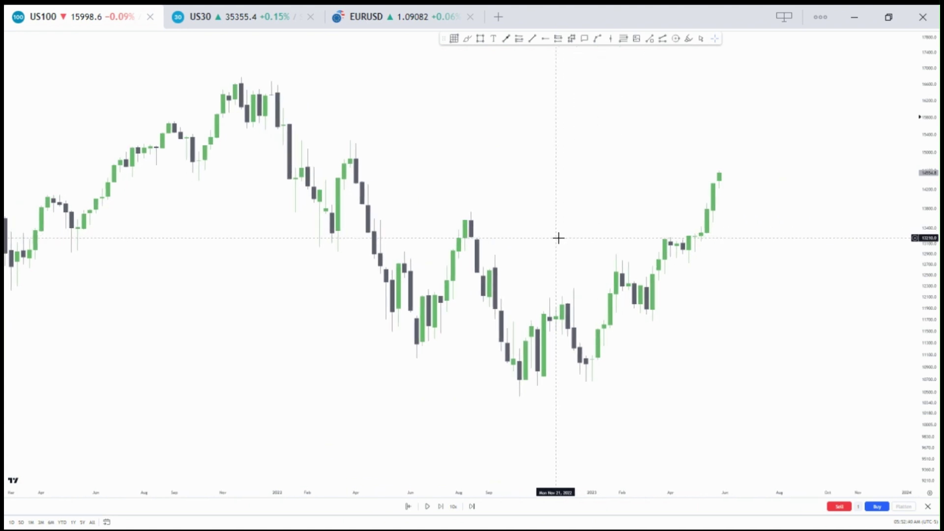
pyautogui.scroll(2, 685, 310)
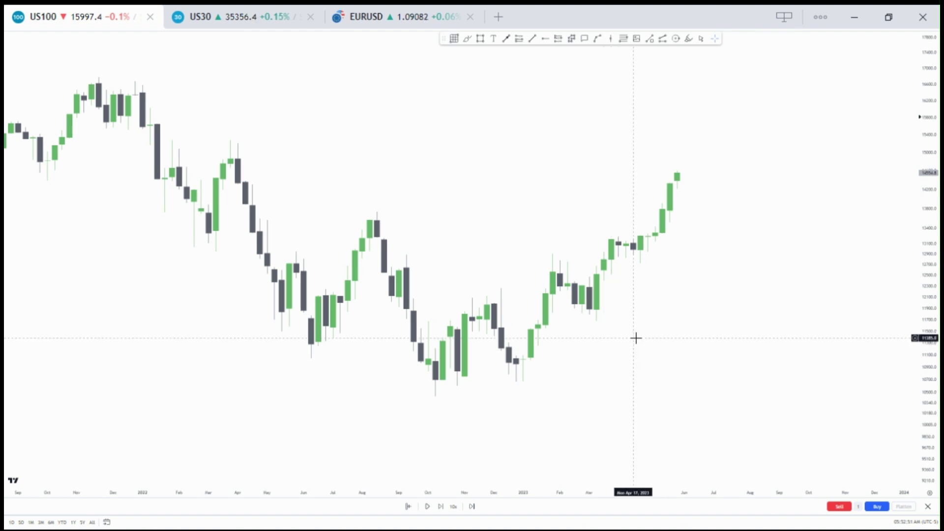
pyautogui.scroll(3, 636, 338)
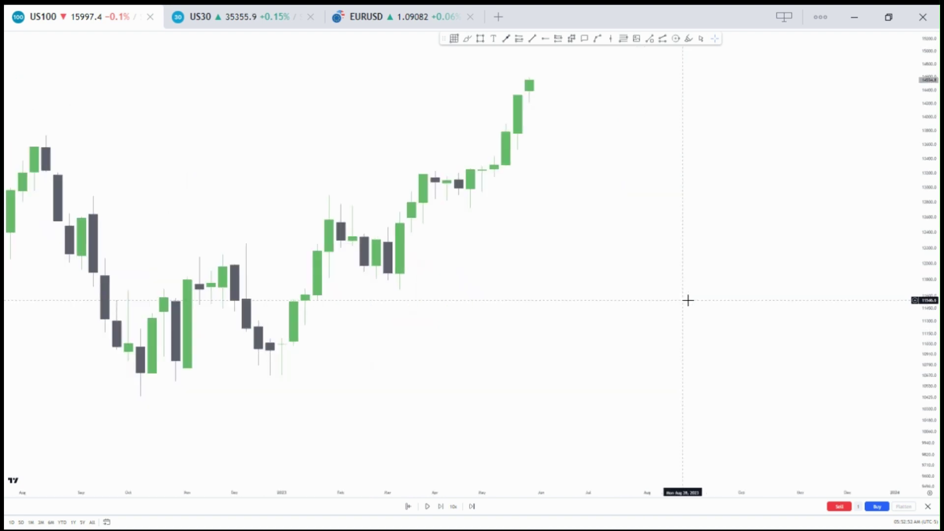
pyautogui.scroll(2, 688, 300)
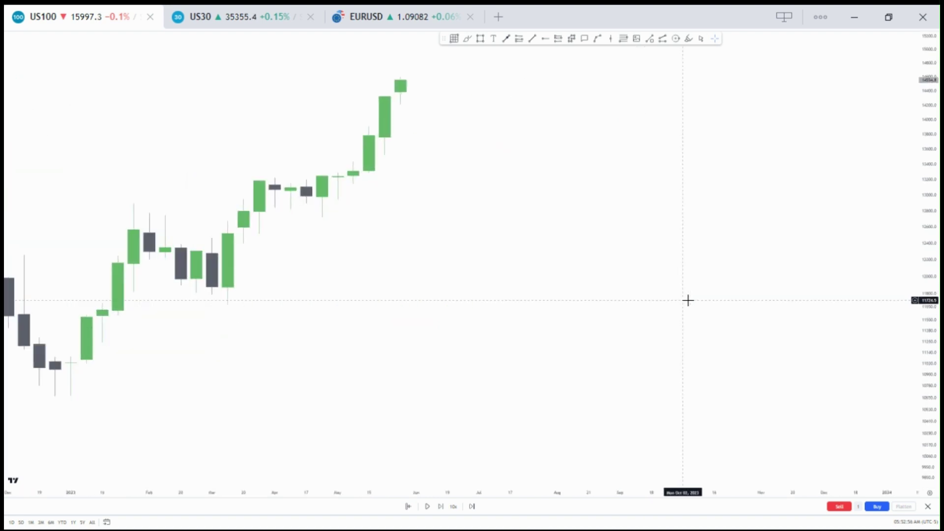
pyautogui.scroll(-3, 688, 299)
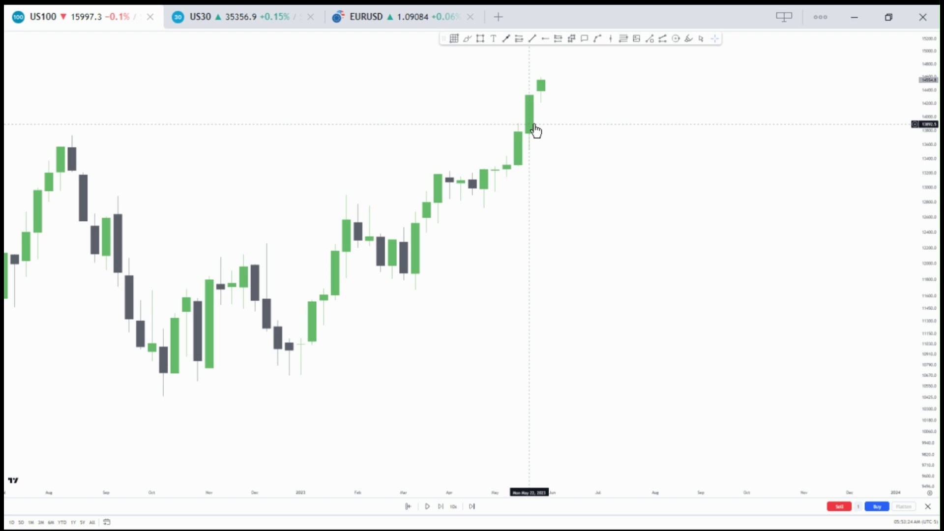
pyautogui.scroll(3, 534, 125)
pyautogui.scroll(2, 322, 124)
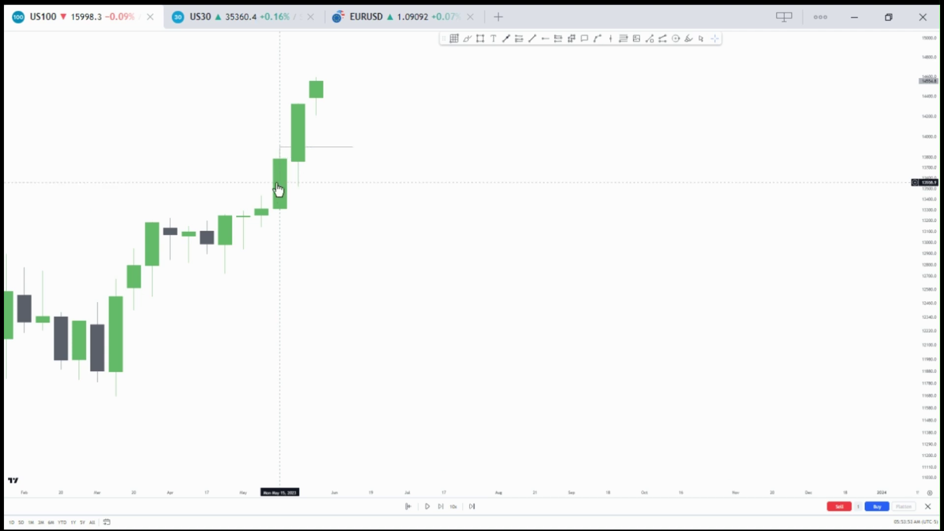
pyautogui.click(532, 39)
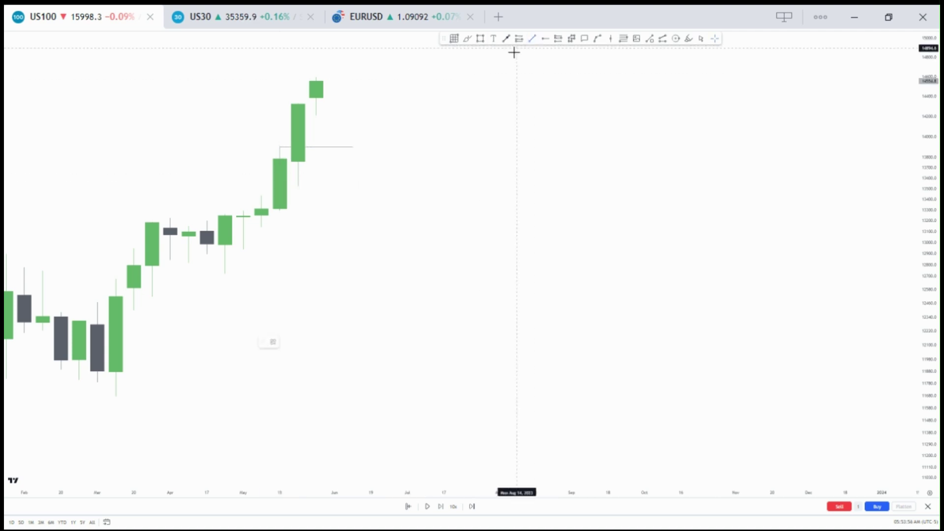
pyautogui.click(316, 114)
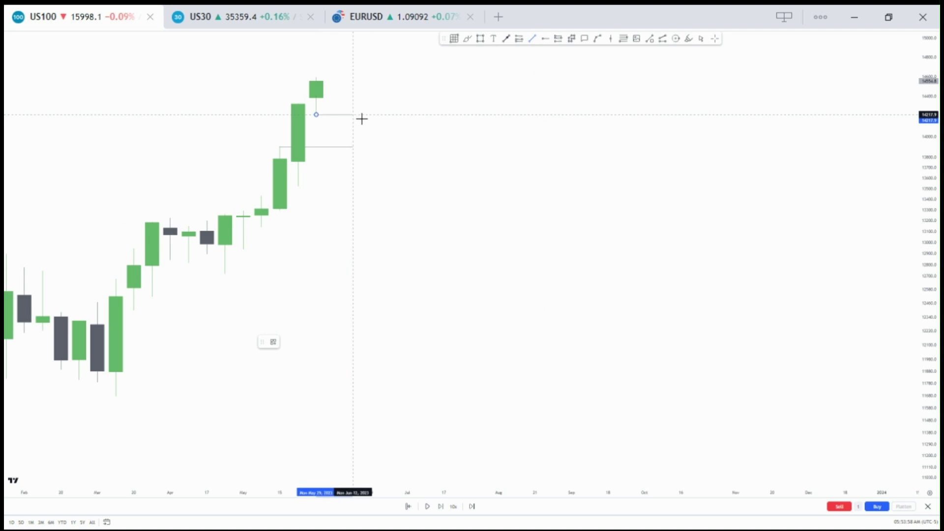
pyautogui.click(663, 115)
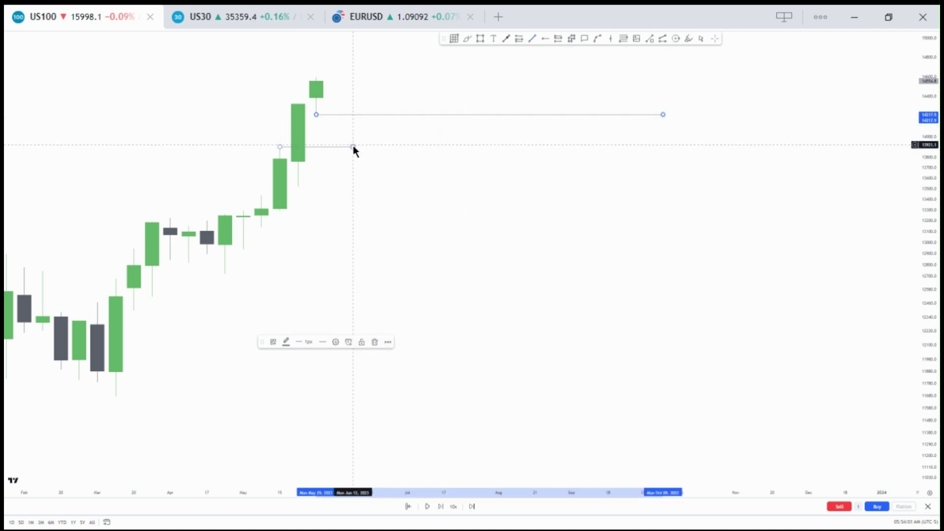
# Extend both horizontal lines, from the May 15 candle's high and the May 29 candle's low, to October 23, 2023.
pyautogui.moveTo(353, 147); pyautogui.dragTo(681, 147)
pyautogui.moveTo(663, 114); pyautogui.dragTo(698, 113)
pyautogui.moveTo(681, 147); pyautogui.dragTo(699, 147)
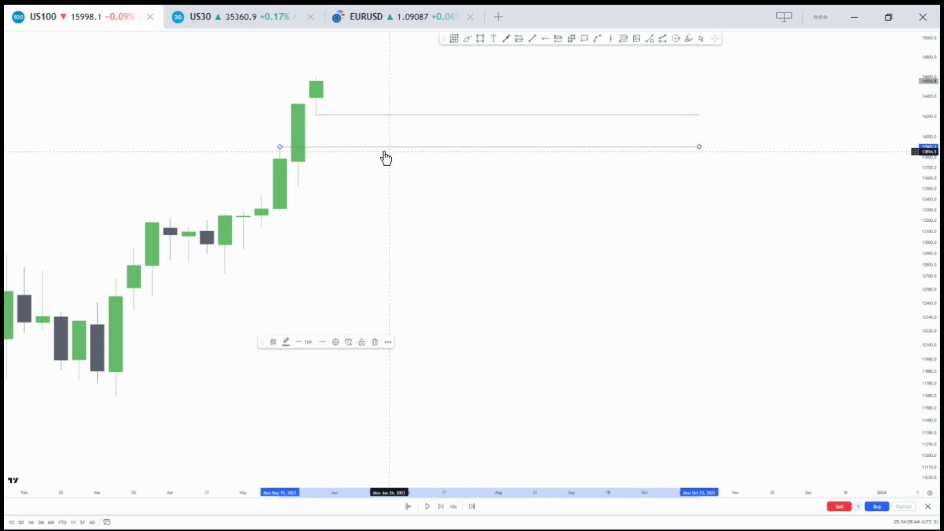
pyautogui.click(384, 156)
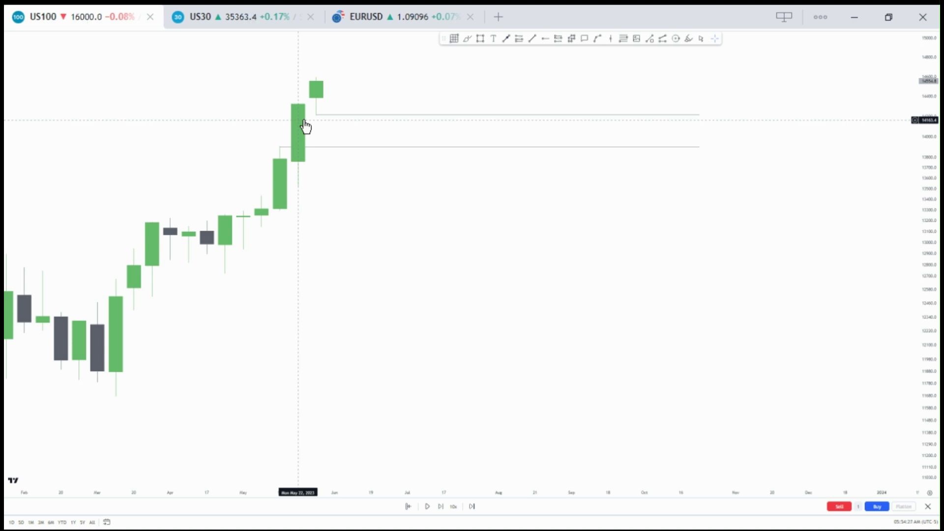
# Play the US100 bar replay forward from May 29, 2023 through to the latest candle in November 2023.
pyautogui.moveTo(305, 126); pyautogui.dragTo(399, 165)
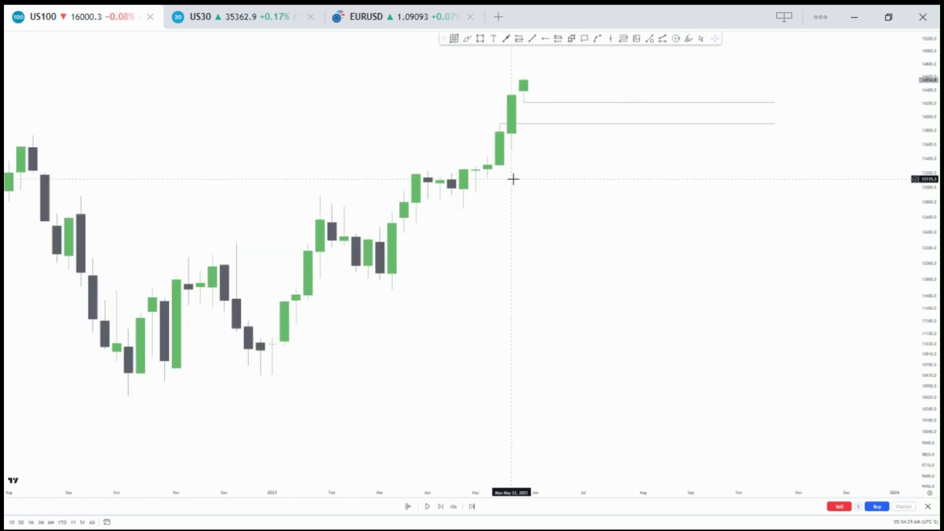
pyautogui.click(428, 506)
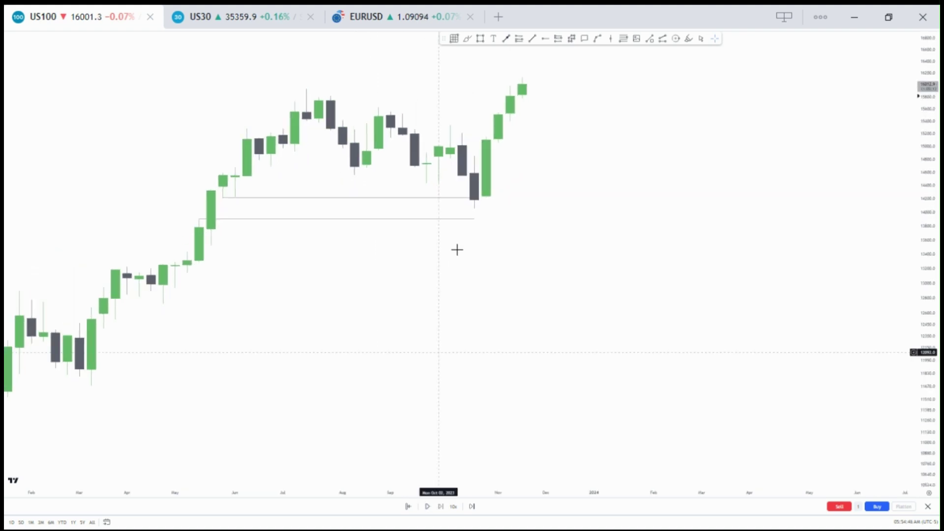
pyautogui.scroll(-1, 742, 202)
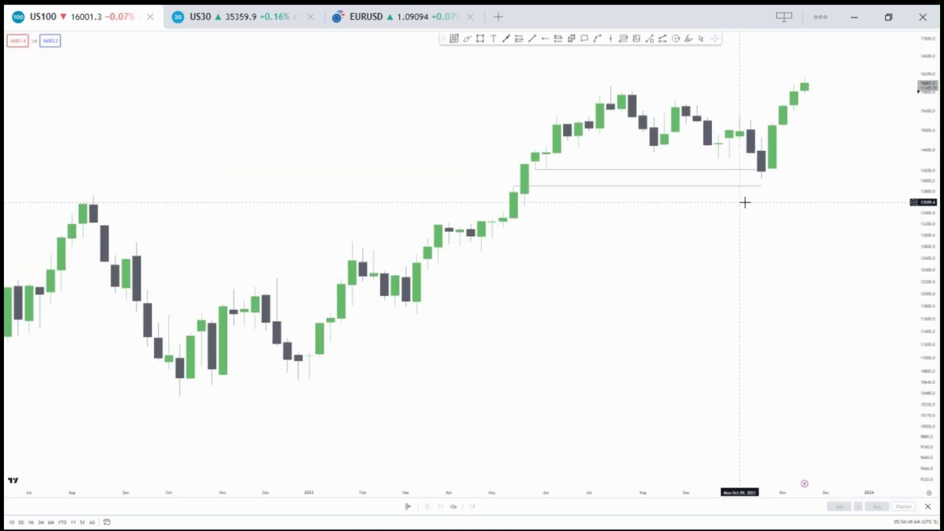
pyautogui.moveTo(742, 216); pyautogui.dragTo(567, 280)
pyautogui.scroll(1, 566, 280)
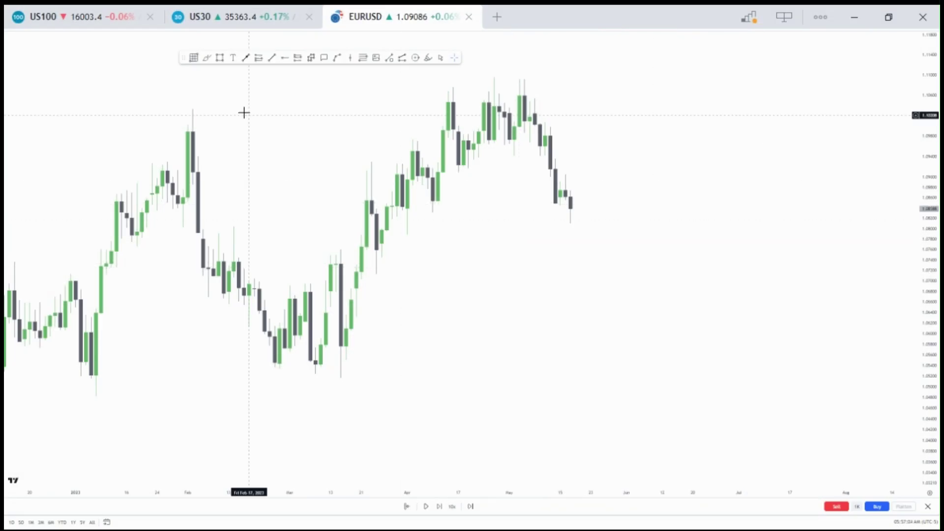
# On the EURUSD chart, move the floating drawing toolbar above the April and May 2023 candles.
pyautogui.moveTo(182, 53); pyautogui.dragTo(459, 43)
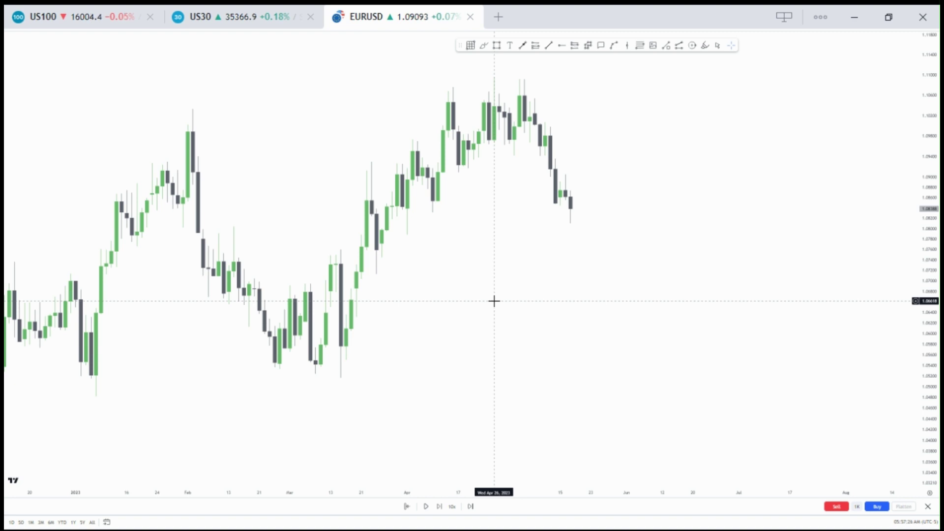
pyautogui.scroll(1, 494, 300)
pyautogui.moveTo(341, 324); pyautogui.dragTo(425, 327)
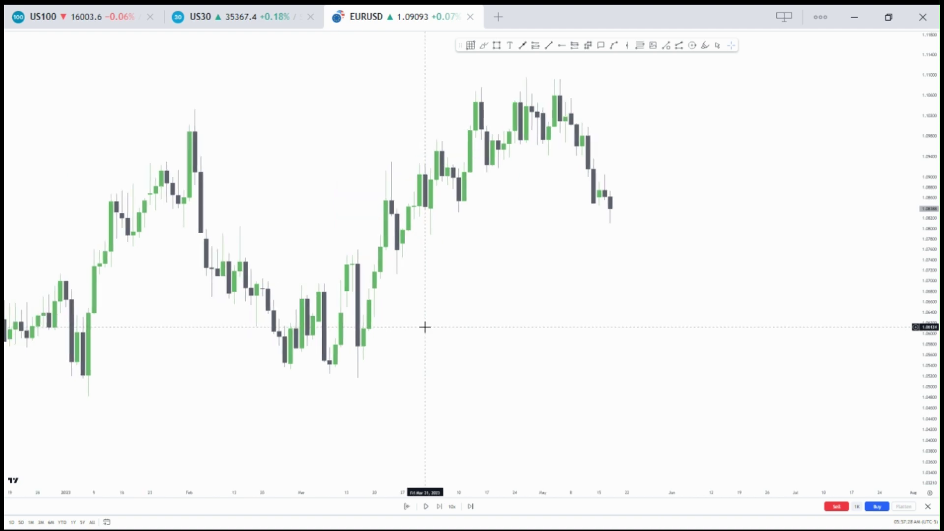
pyautogui.hscroll(2, 425, 327)
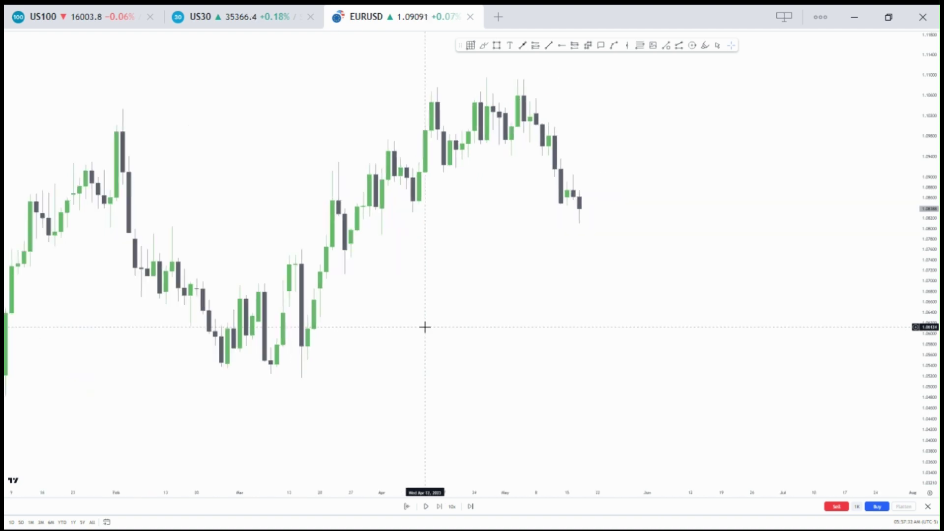
pyautogui.hscroll(2, 425, 327)
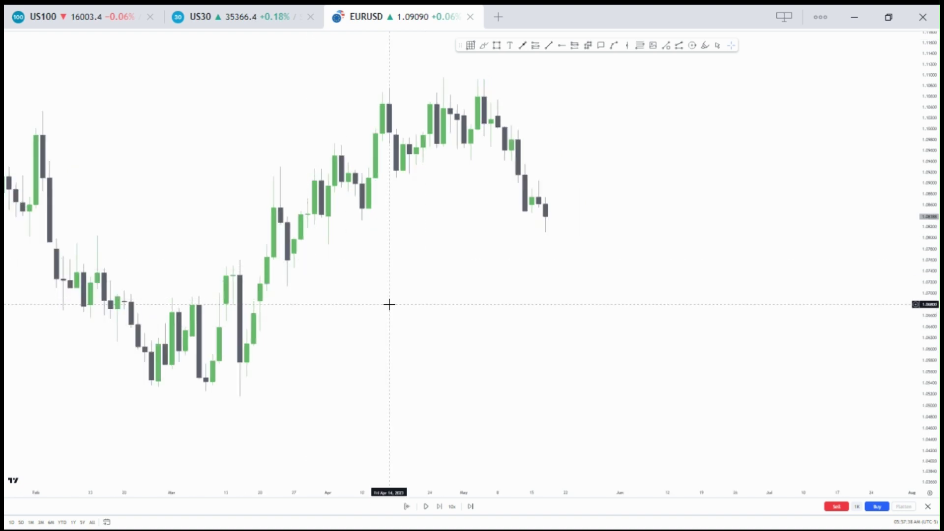
# On the EURUSD chart, draw a thin rectangle zone just below 1.0700 from March 17, 2023 to about May 31, 2023.
pyautogui.hscroll(-4, 389, 305)
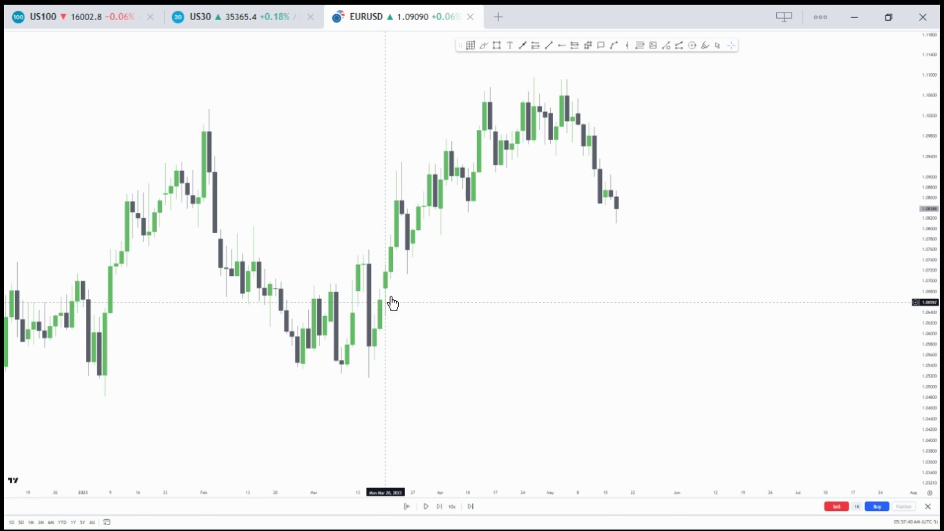
pyautogui.click(496, 49)
pyautogui.scroll(2, 459, 293)
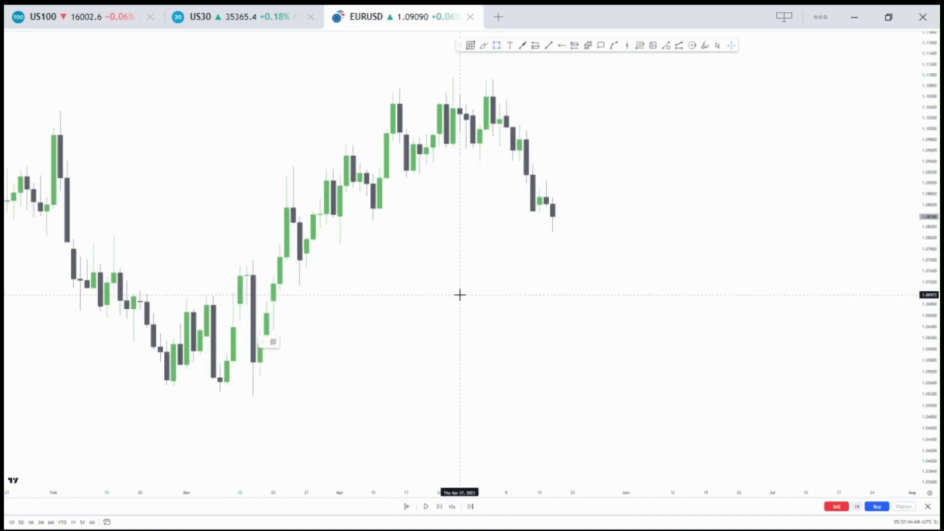
pyautogui.click(267, 312)
pyautogui.moveTo(614, 295); pyautogui.dragTo(619, 302)
pyautogui.click(568, 270)
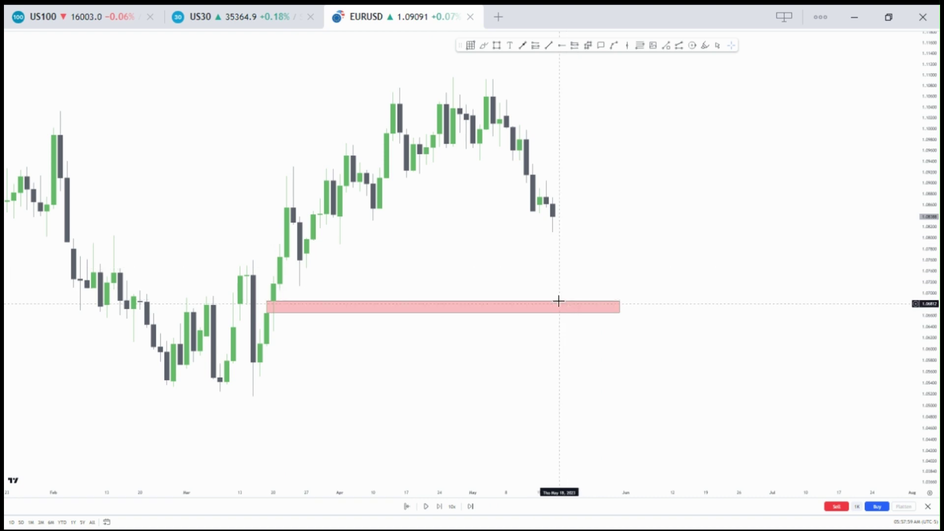
# Play the EURUSD bar replay forward from May 17, 2023 and pause it at about July 20, 2023.
pyautogui.scroll(-2, 371, 257)
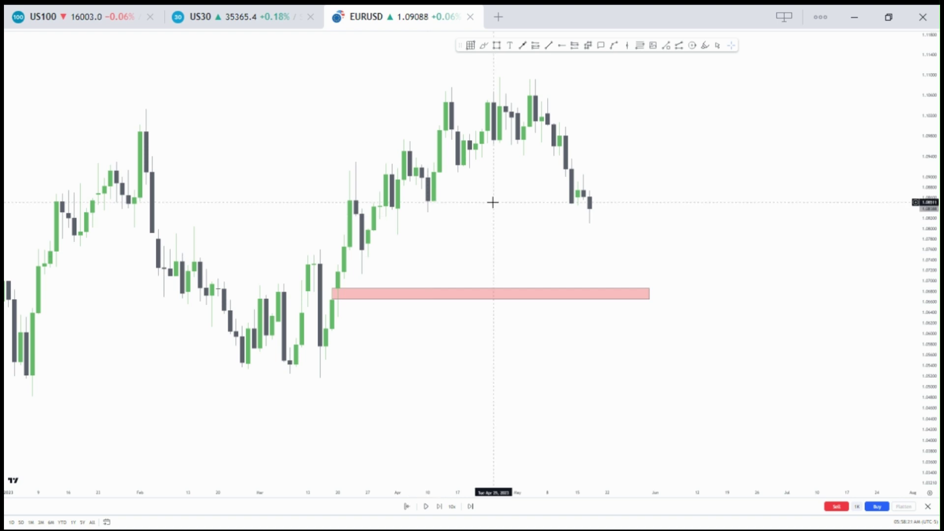
pyautogui.click(428, 505)
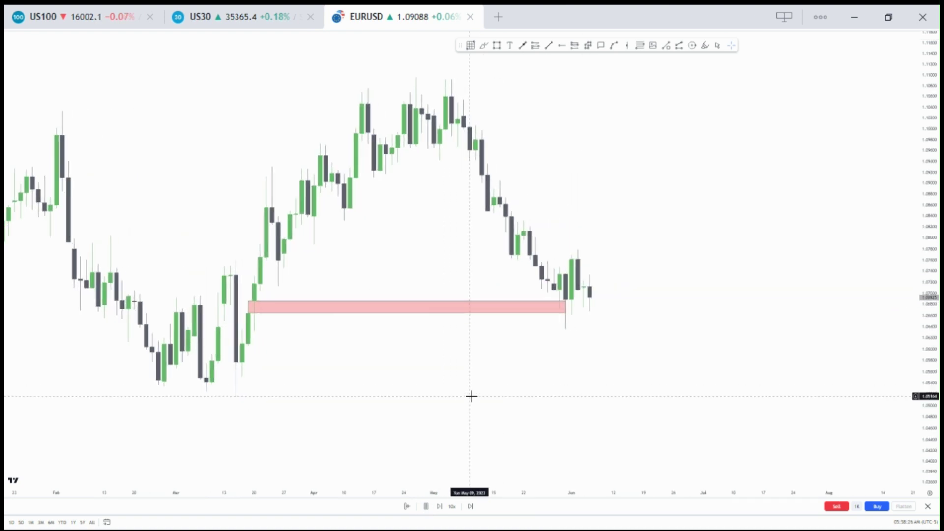
pyautogui.click(425, 506)
pyautogui.scroll(-3, 444, 343)
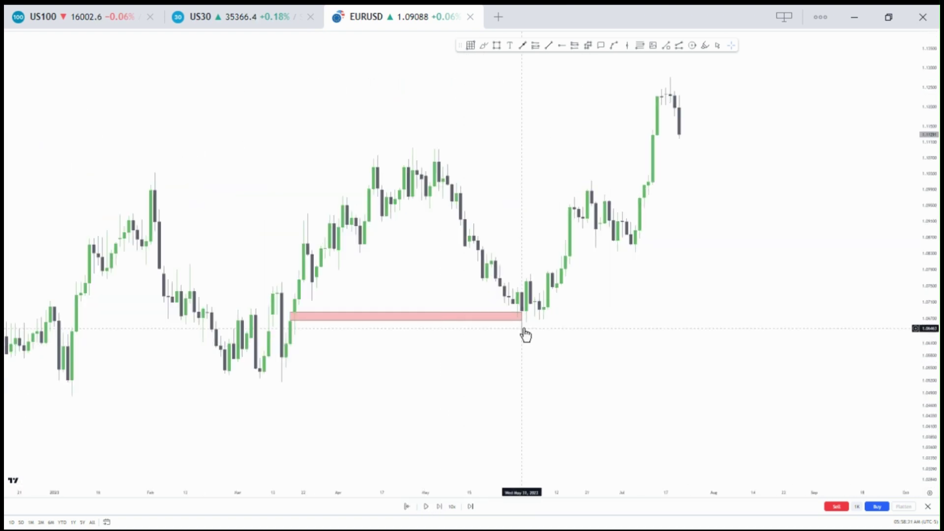
# Extend the end of the red rectangle zone to about June 12, 2023.
pyautogui.click(521, 318)
pyautogui.moveTo(521, 318); pyautogui.dragTo(556, 317)
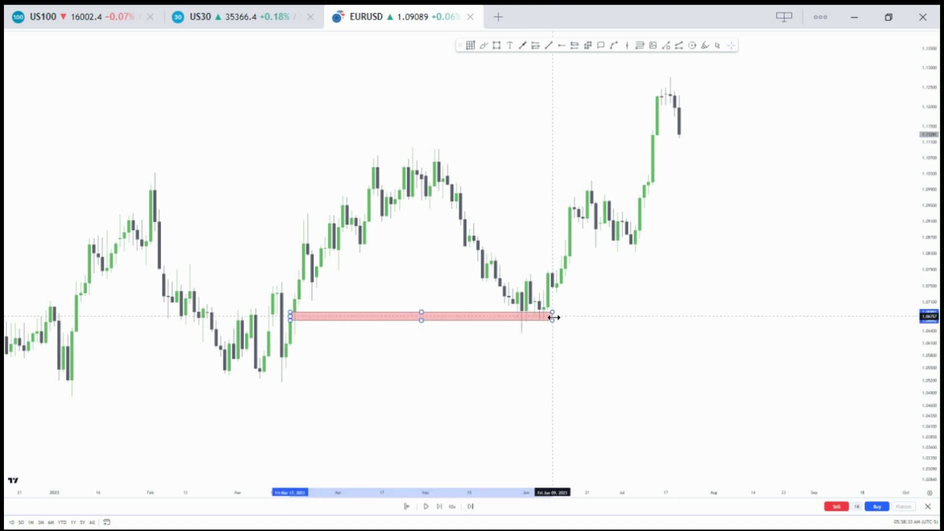
pyautogui.click(524, 293)
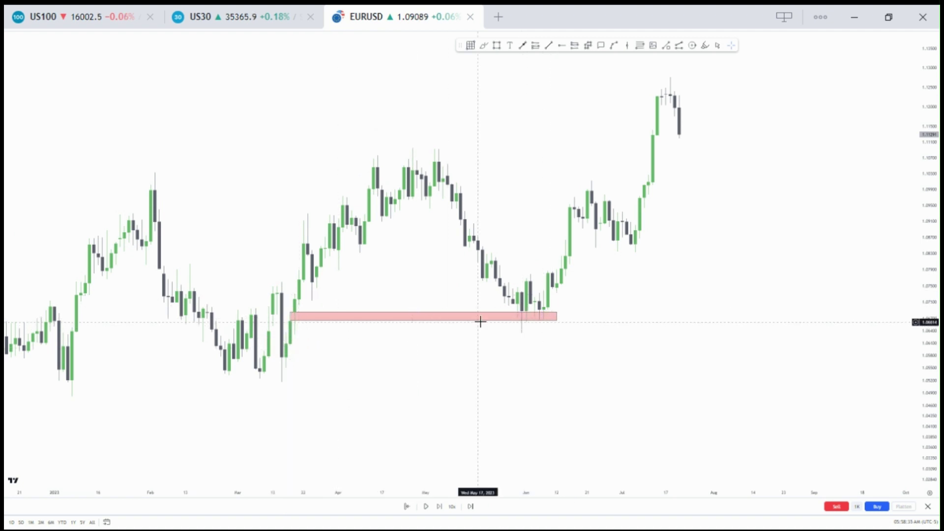
# Draw a horizontal trend line from the mid-January 2022 swing high to about February 17, 2022.
pyautogui.scroll(2, 530, 340)
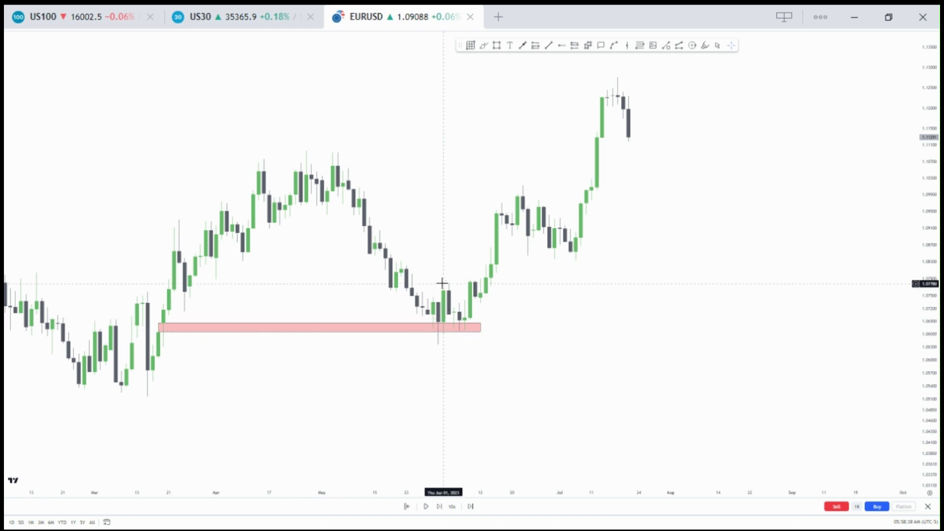
pyautogui.scroll(2, 413, 339)
pyautogui.moveTo(381, 369); pyautogui.dragTo(474, 332)
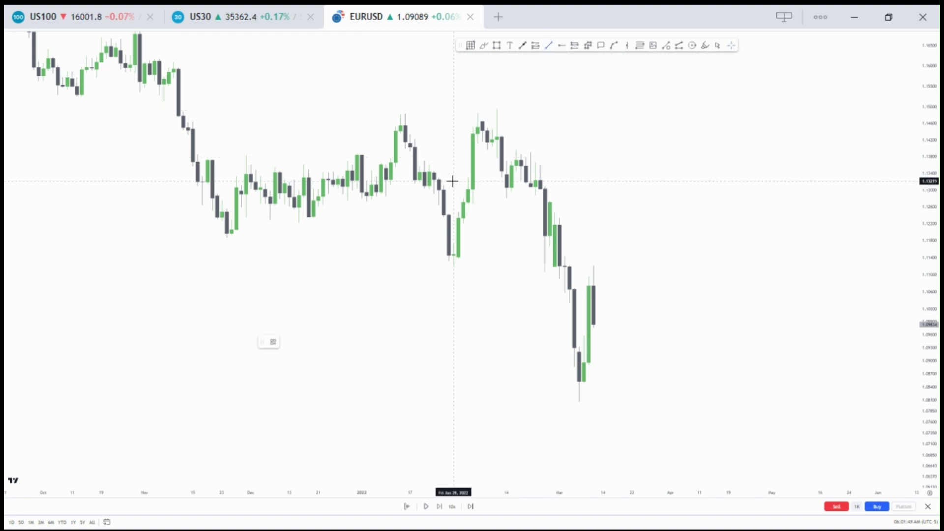
pyautogui.moveTo(403, 115)
pyautogui.mouseDown()
pyautogui.moveTo(552, 120)
pyautogui.moveTo(520, 116)
pyautogui.mouseUp()
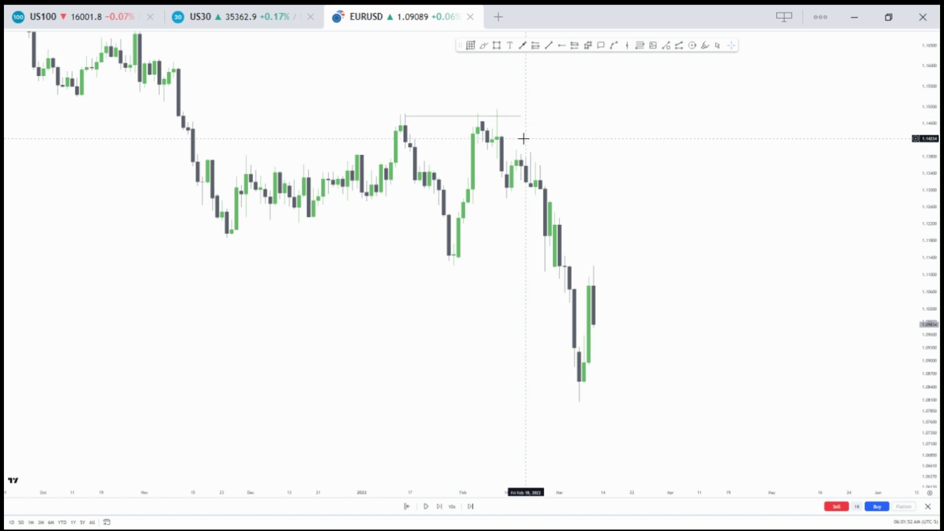
pyautogui.click(404, 115)
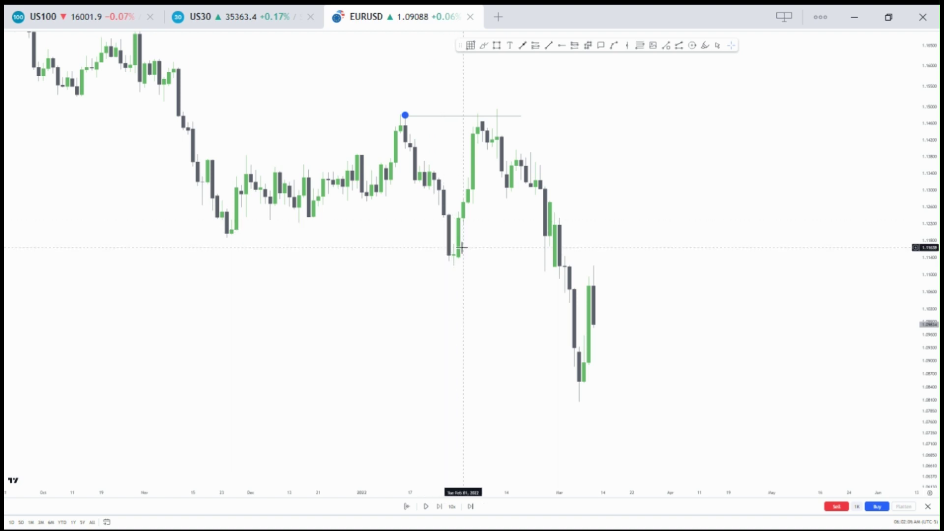
# Draw a rectangle zone over the late January 2022 low, starting January 27, and extend it to about April 5, 2022.
pyautogui.click(496, 46)
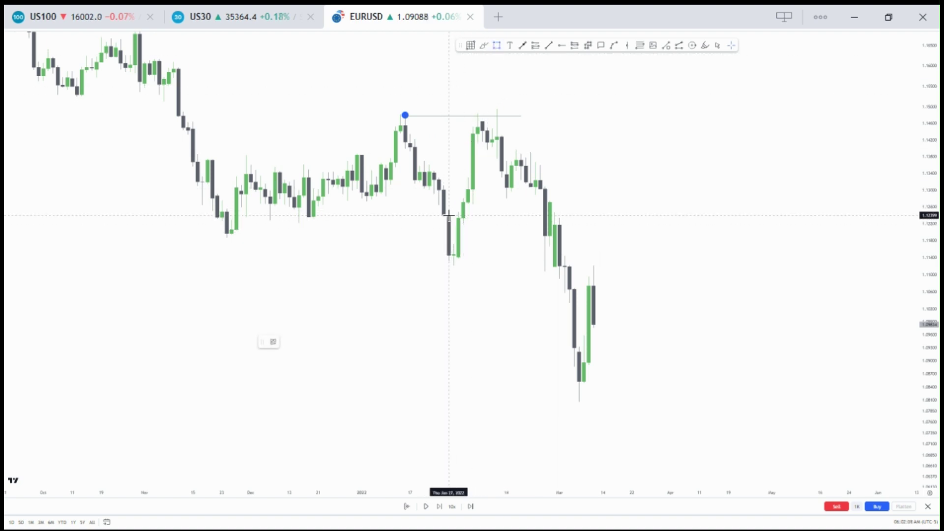
pyautogui.moveTo(448, 215); pyautogui.dragTo(468, 264)
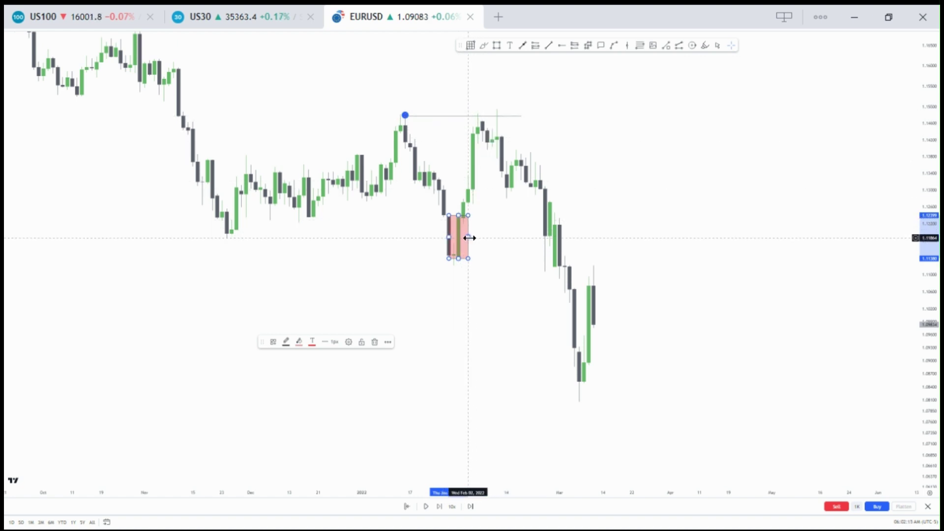
pyautogui.moveTo(469, 237); pyautogui.dragTo(679, 238)
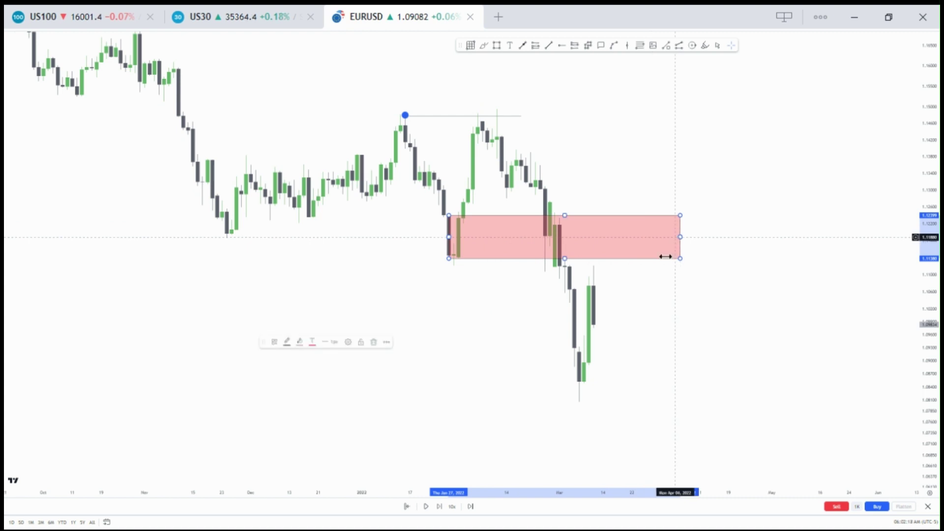
pyautogui.click(659, 262)
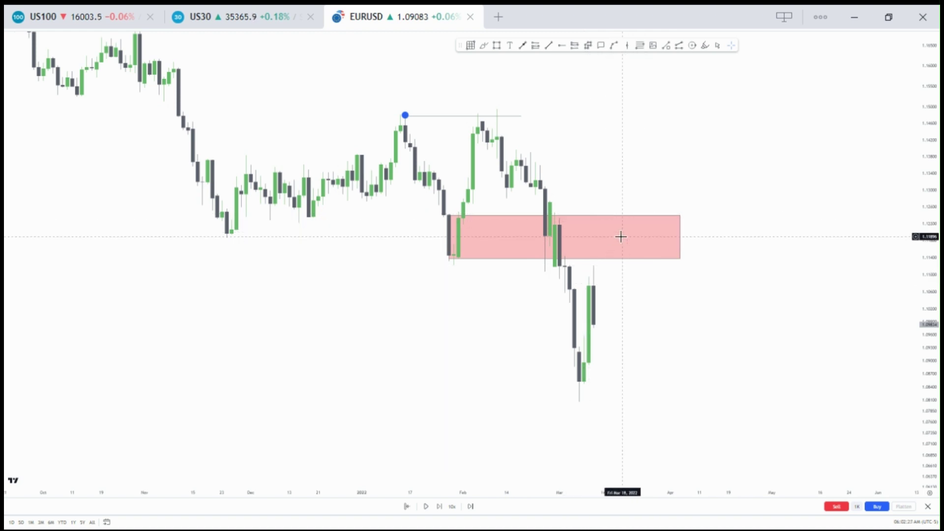
# Sketch a projected price path from March 11, 2022 up into the red zone and down below the March low, and delete it.
pyautogui.click(588, 46)
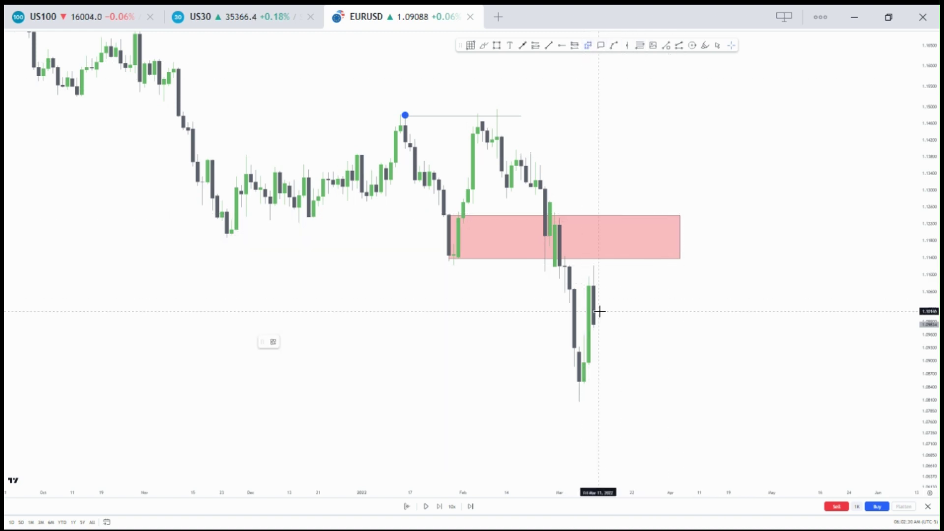
pyautogui.click(598, 310)
pyautogui.click(632, 241)
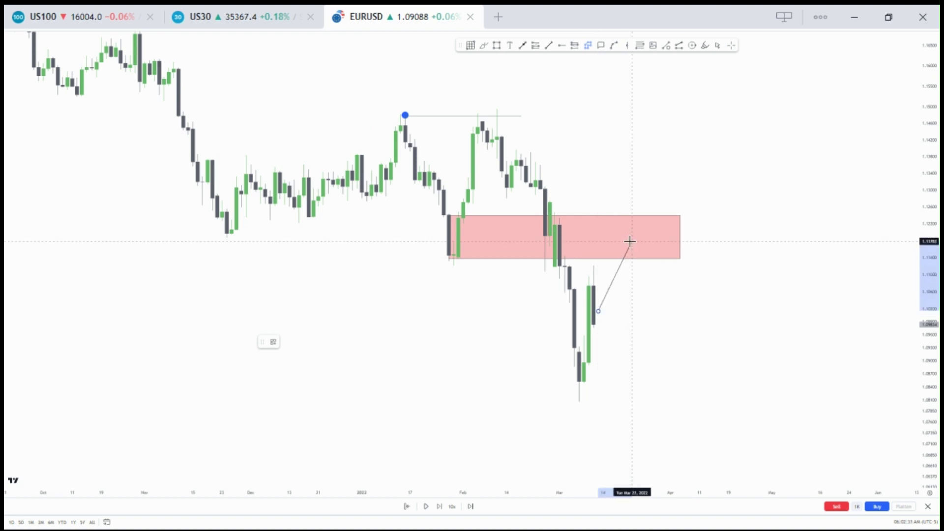
pyautogui.doubleClick(708, 438)
pyautogui.click(376, 347)
# Play the EURUSD bar replay forward from March 10, 2022, pause it in early May 2022, and fit the whole decline in view.
pyautogui.scroll(-1, 480, 347)
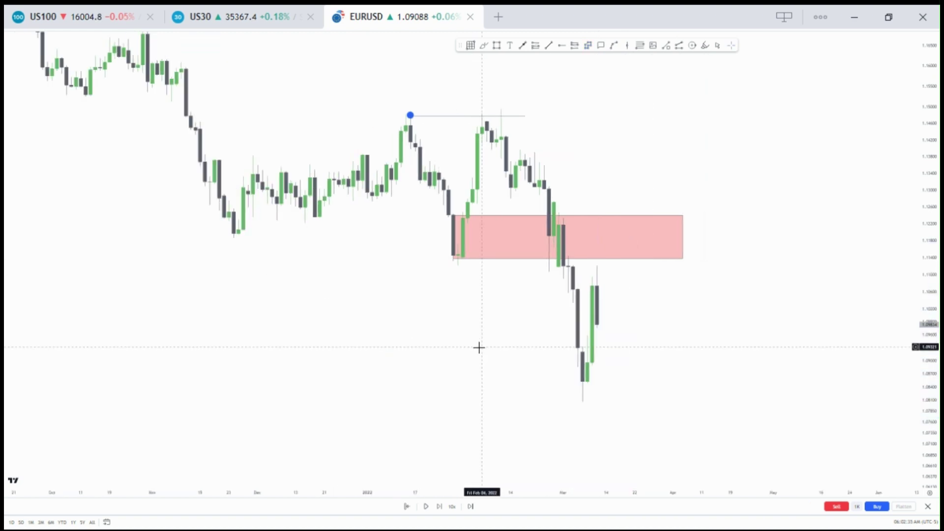
pyautogui.click(425, 506)
pyautogui.moveTo(435, 428); pyautogui.dragTo(503, 331)
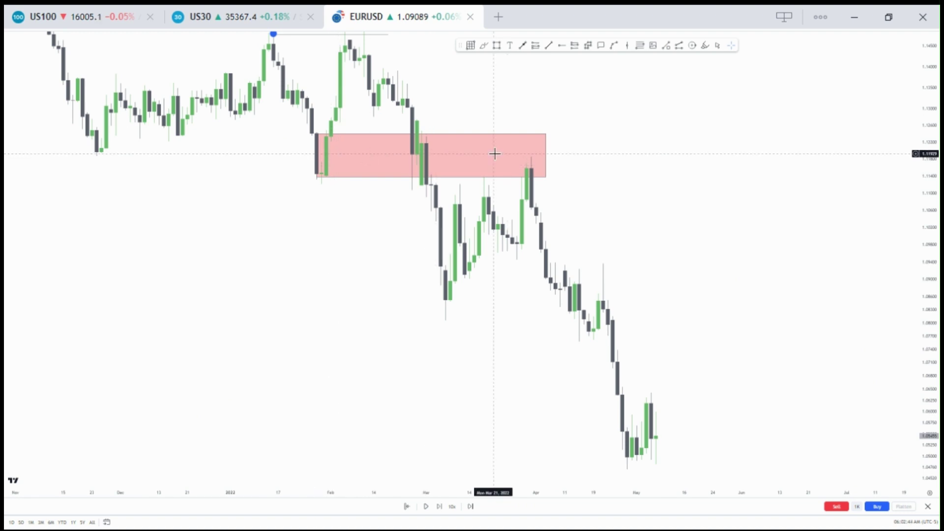
pyautogui.moveTo(444, 374); pyautogui.dragTo(569, 423)
pyautogui.moveTo(936, 300); pyautogui.dragTo(936, 327)
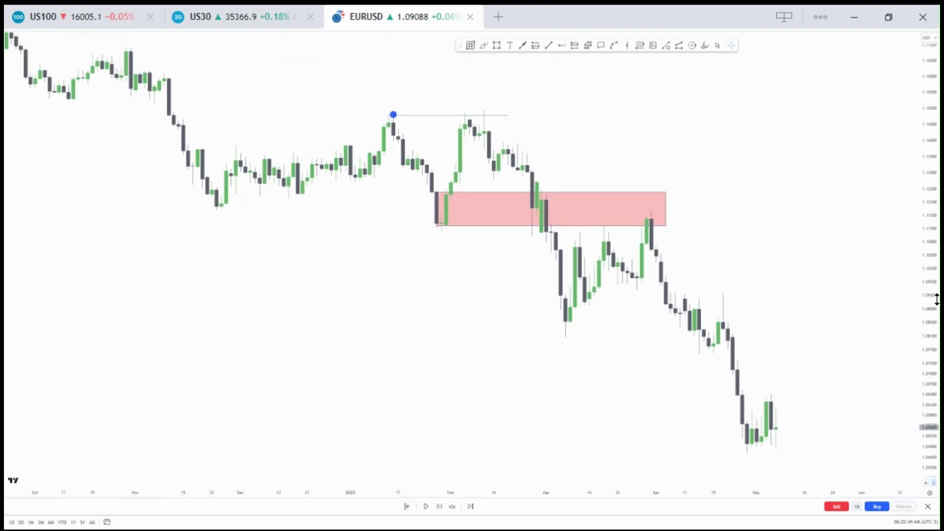